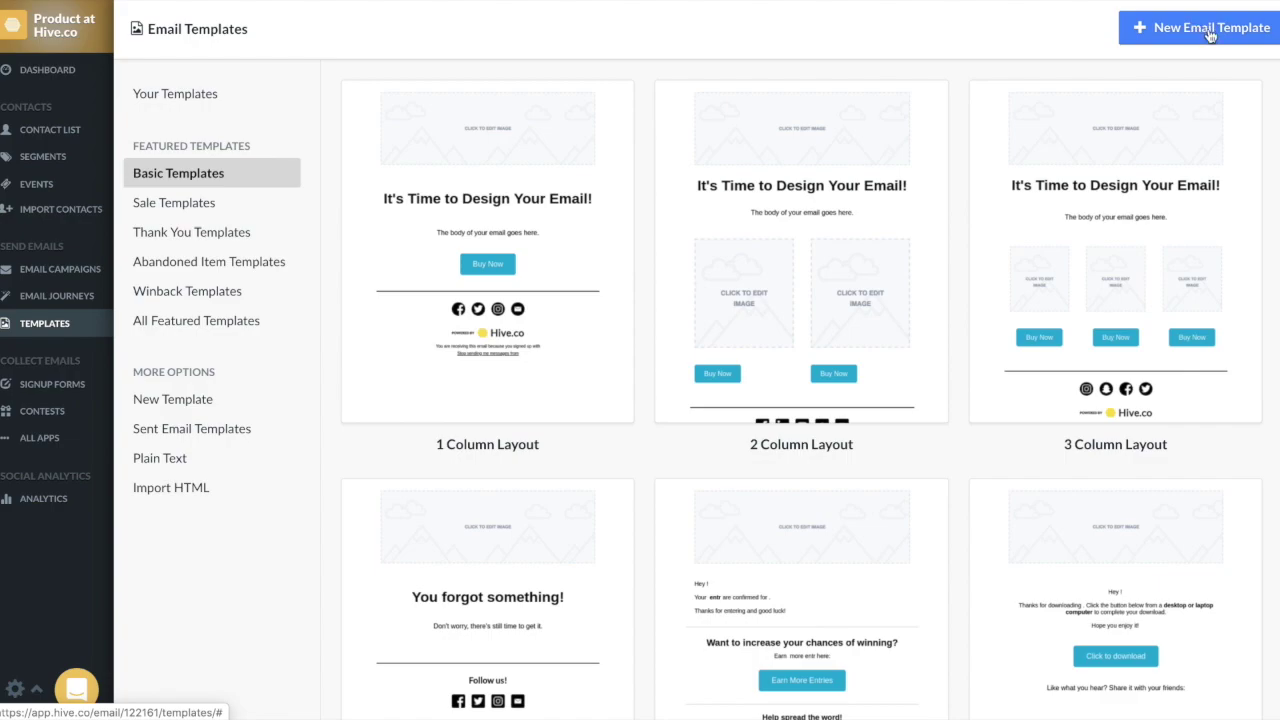
Step: Start a new email from the 3 Column Layout template and skip the usage question
left_click(1206, 29)
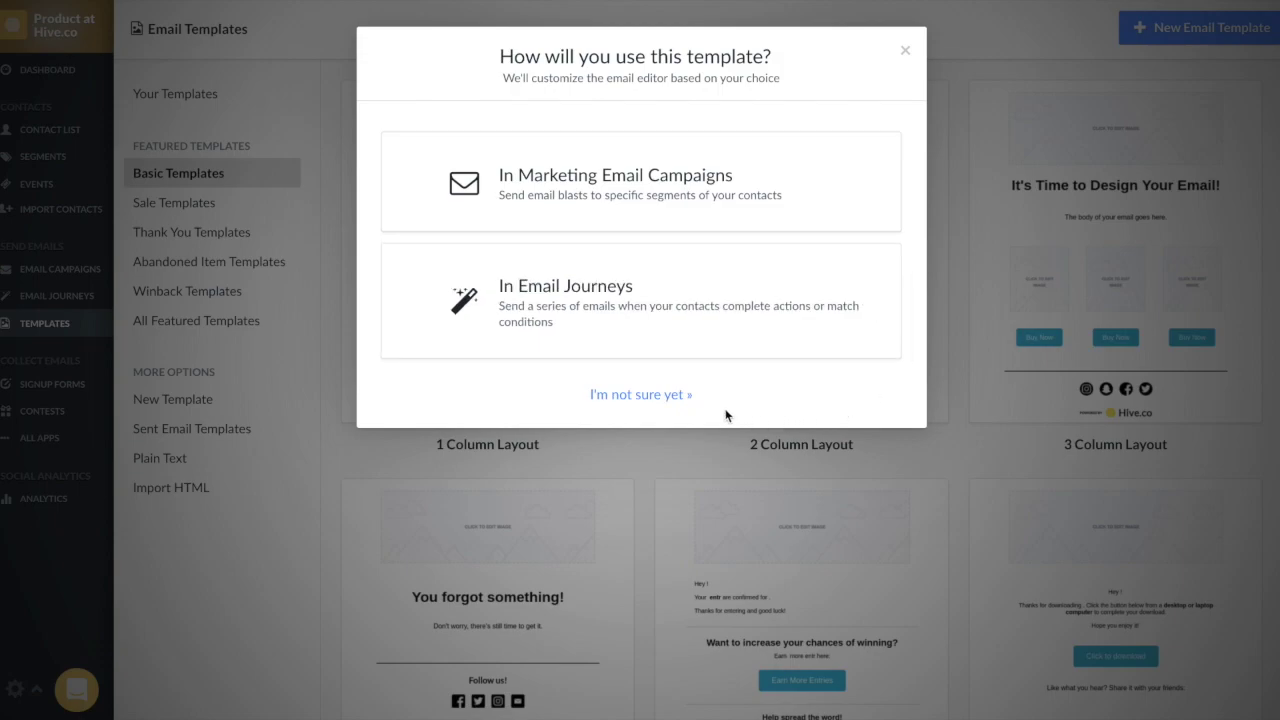
left_click(675, 397)
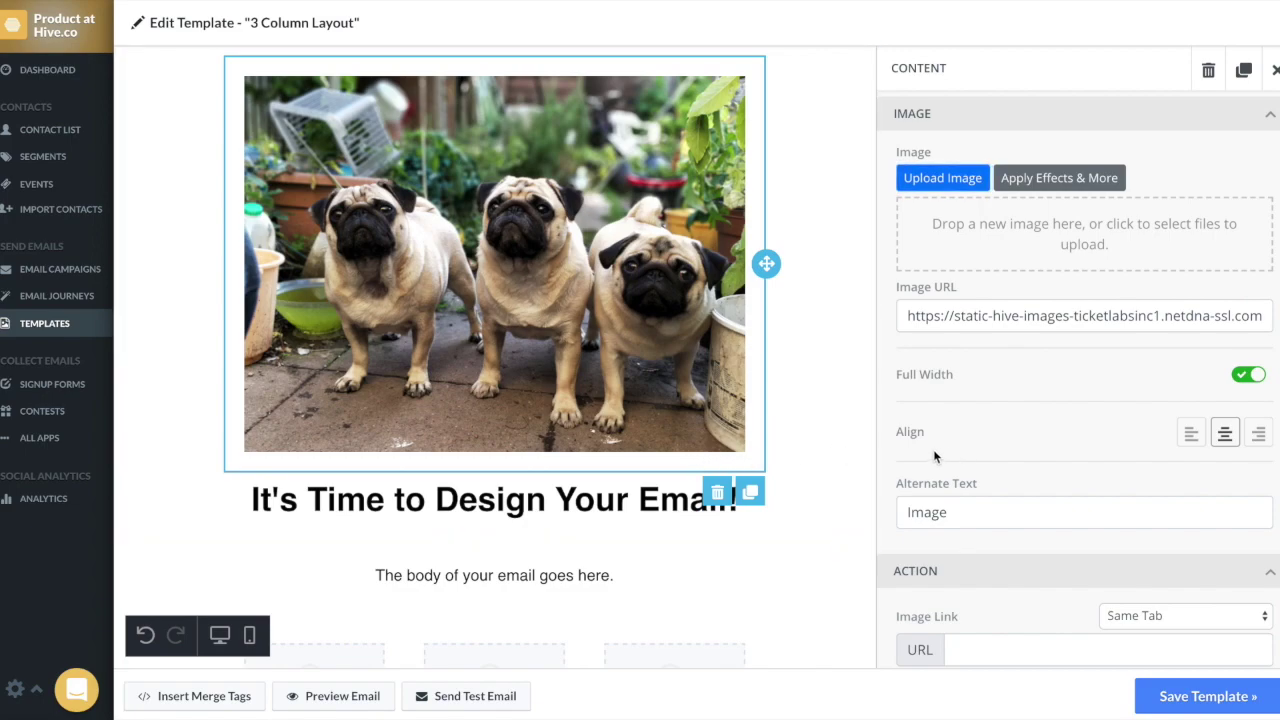
Step: Set the pug image's container padding to 0, with 30 px on top only
scroll(887, 456, "down", 3)
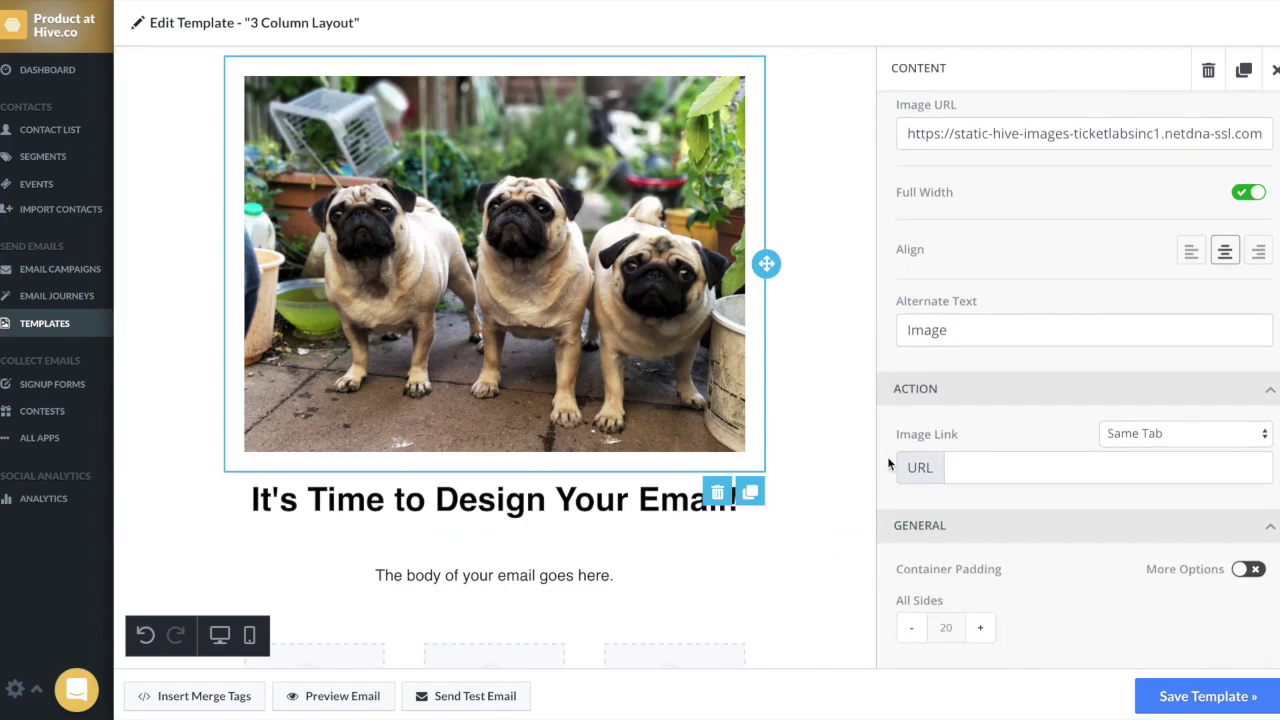
double_click(946, 627)
type("0")
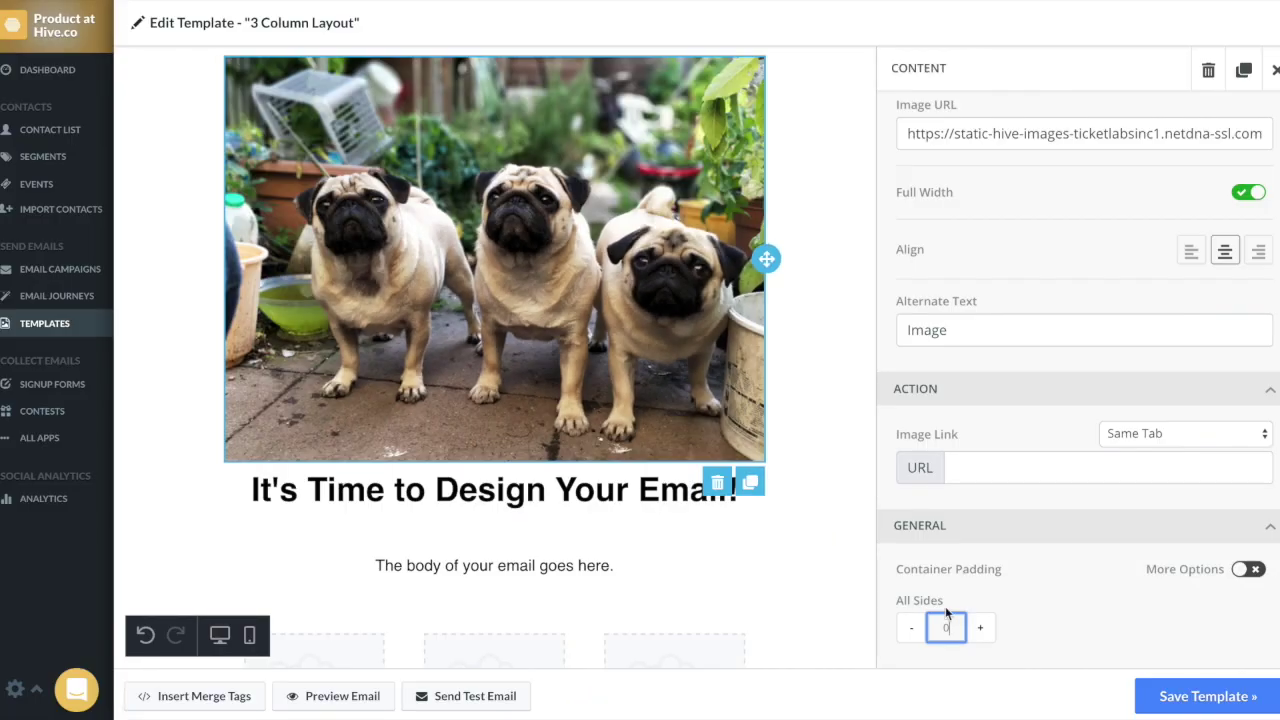
left_click(1248, 569)
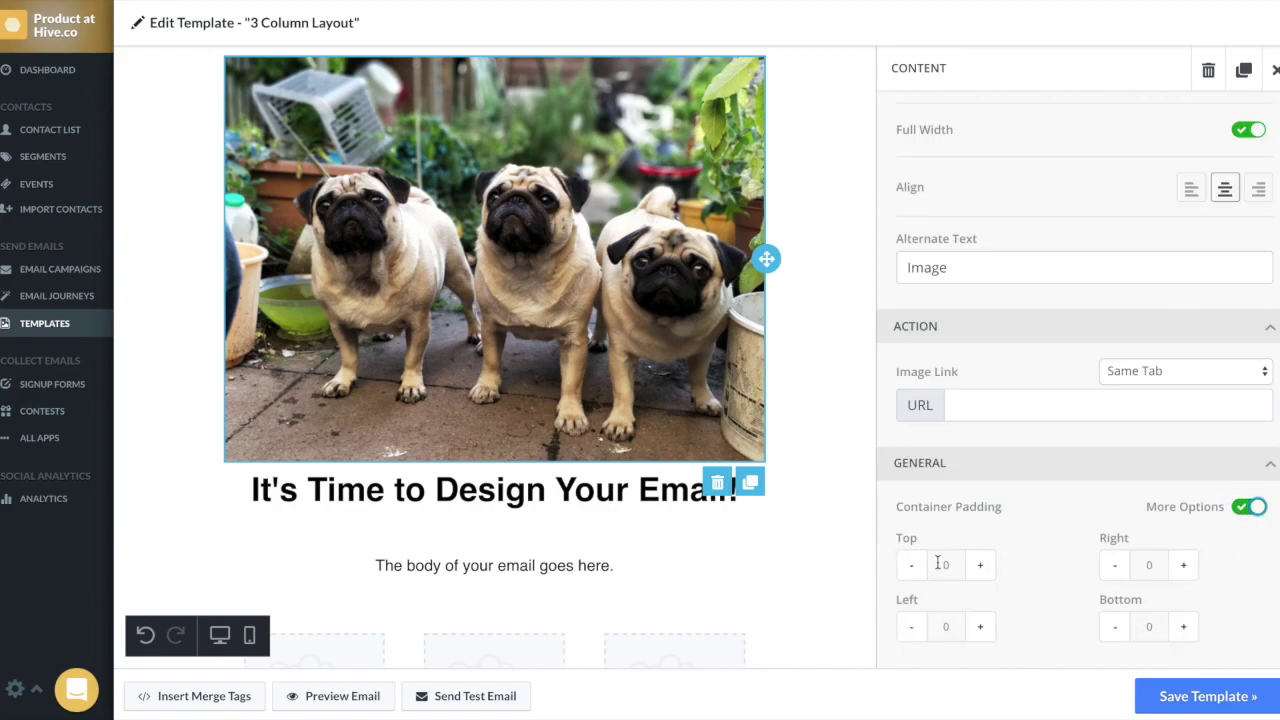
left_click(938, 564)
type("3")
left_click(1022, 546)
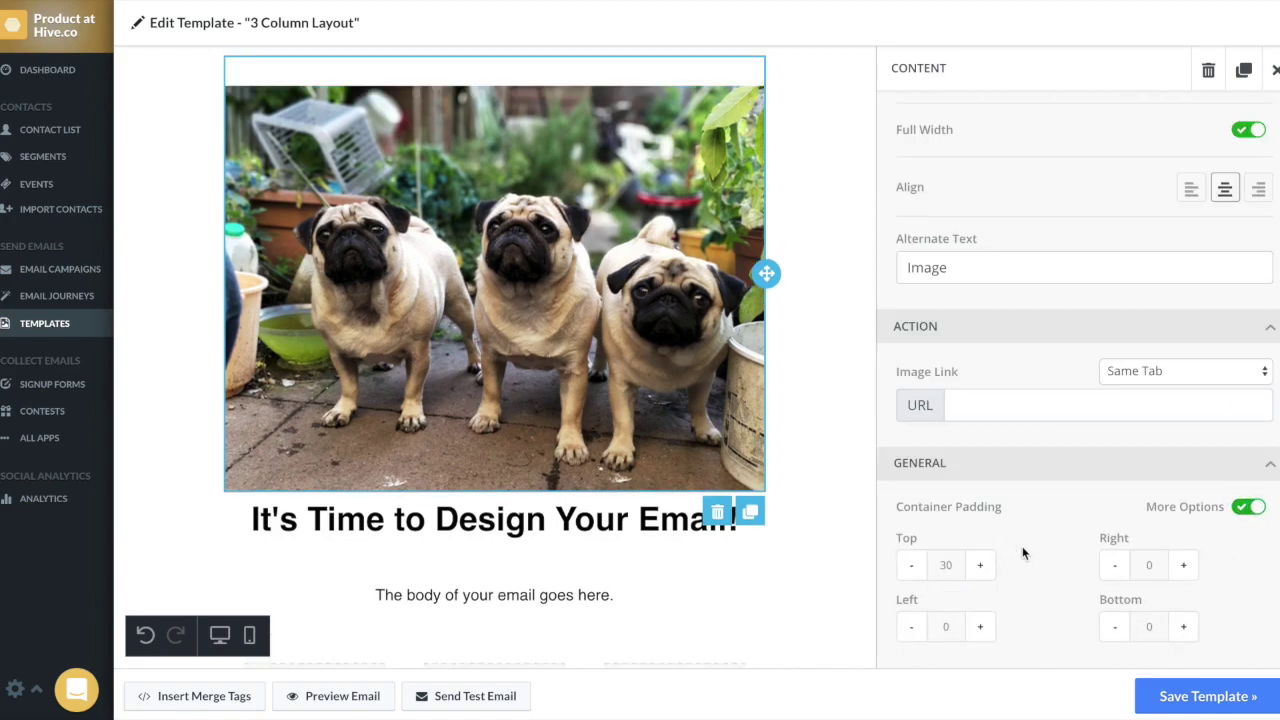
Step: Set the header row's padding to 0 on all sides
left_click(787, 395)
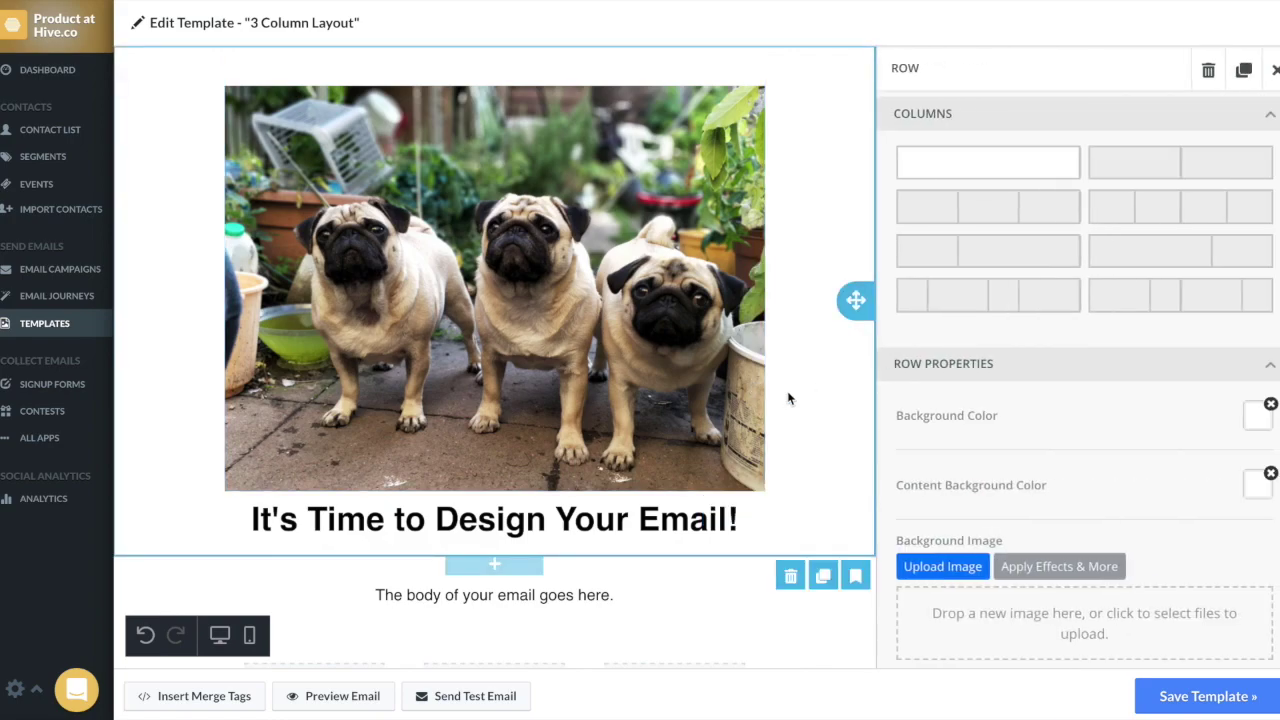
scroll(885, 514, "down", 3)
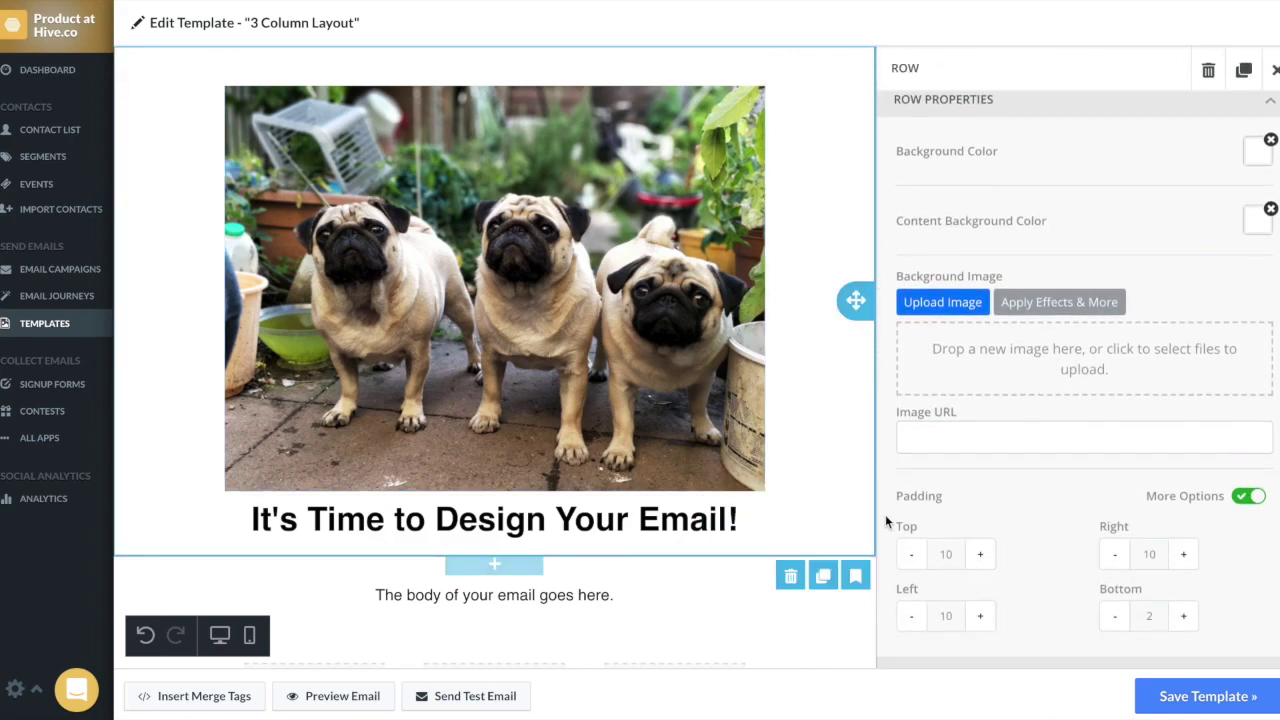
scroll(885, 514, "down", 3)
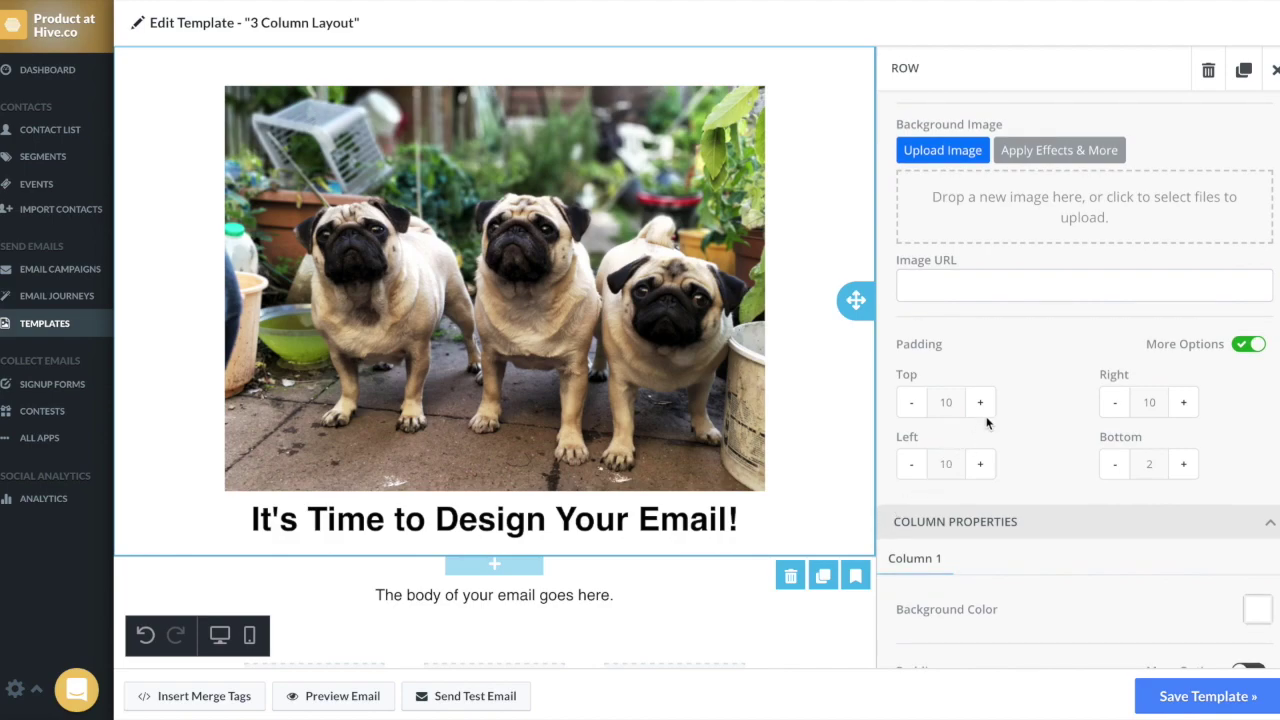
left_click(1242, 348)
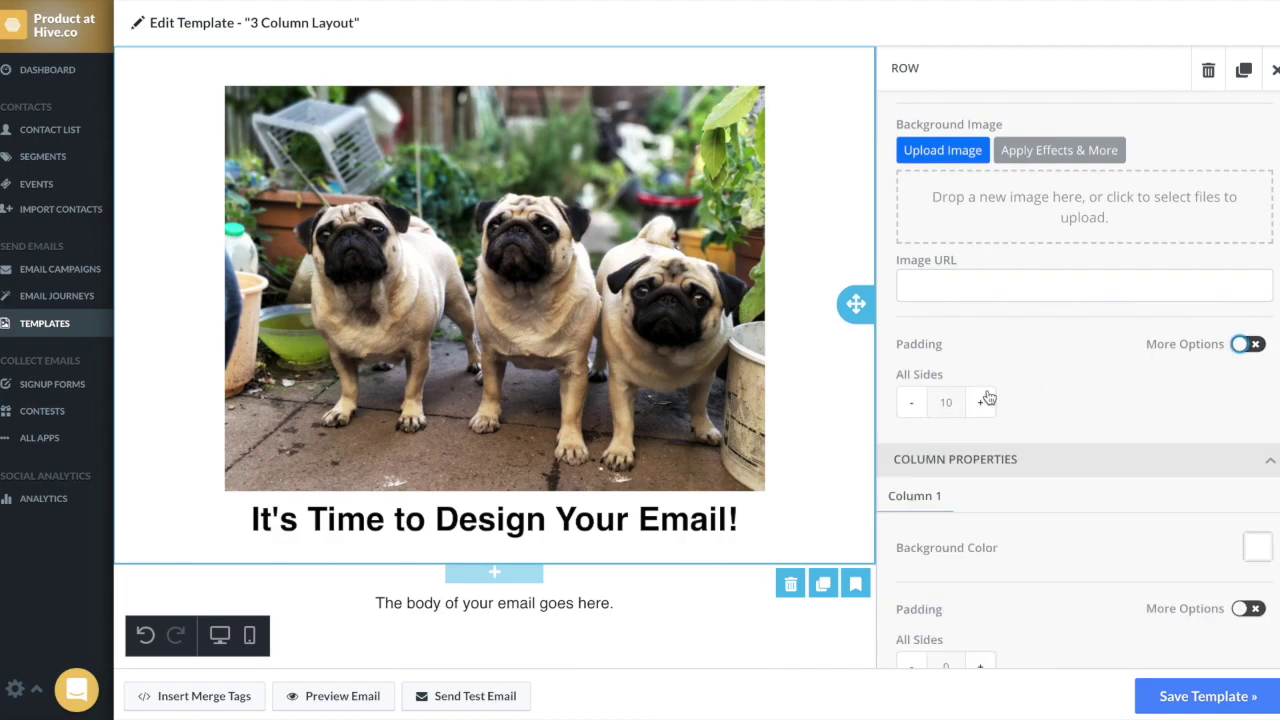
left_click(945, 402)
double_click(945, 402)
type("0")
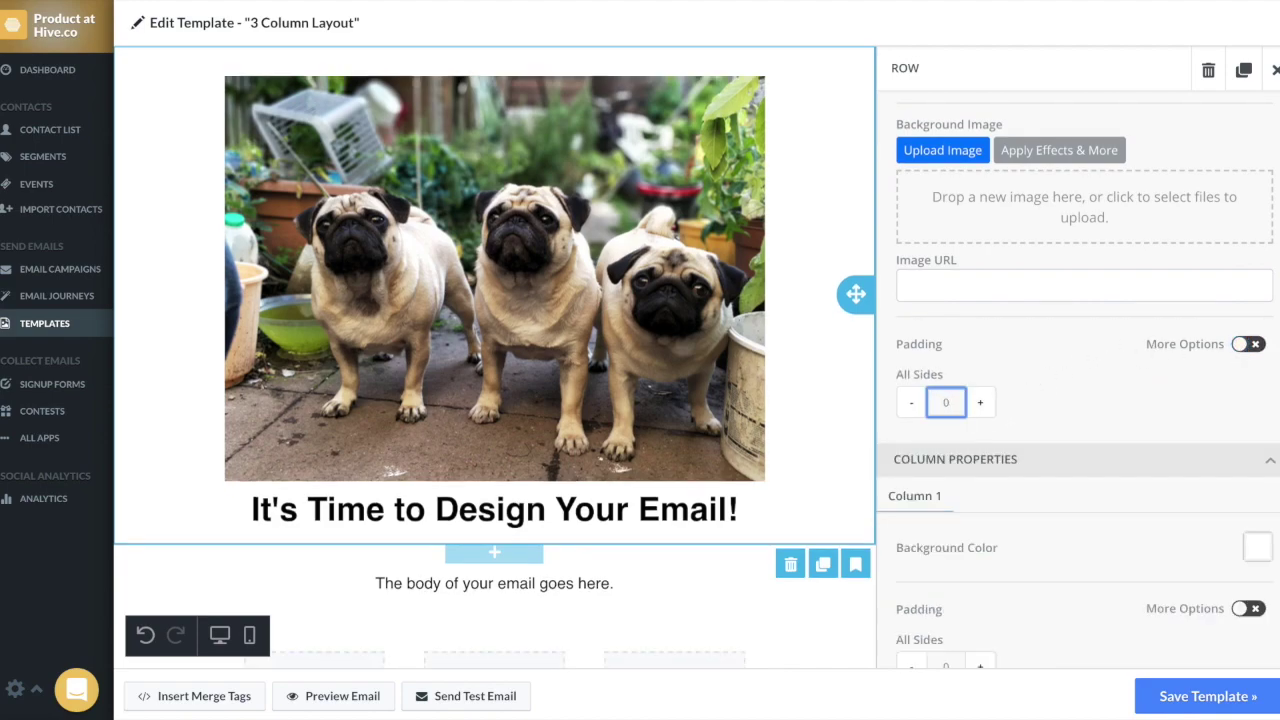
left_click(823, 434)
Step: Insert a new empty row above the image row and give it a three-column layout
scroll(823, 436, "down", 4)
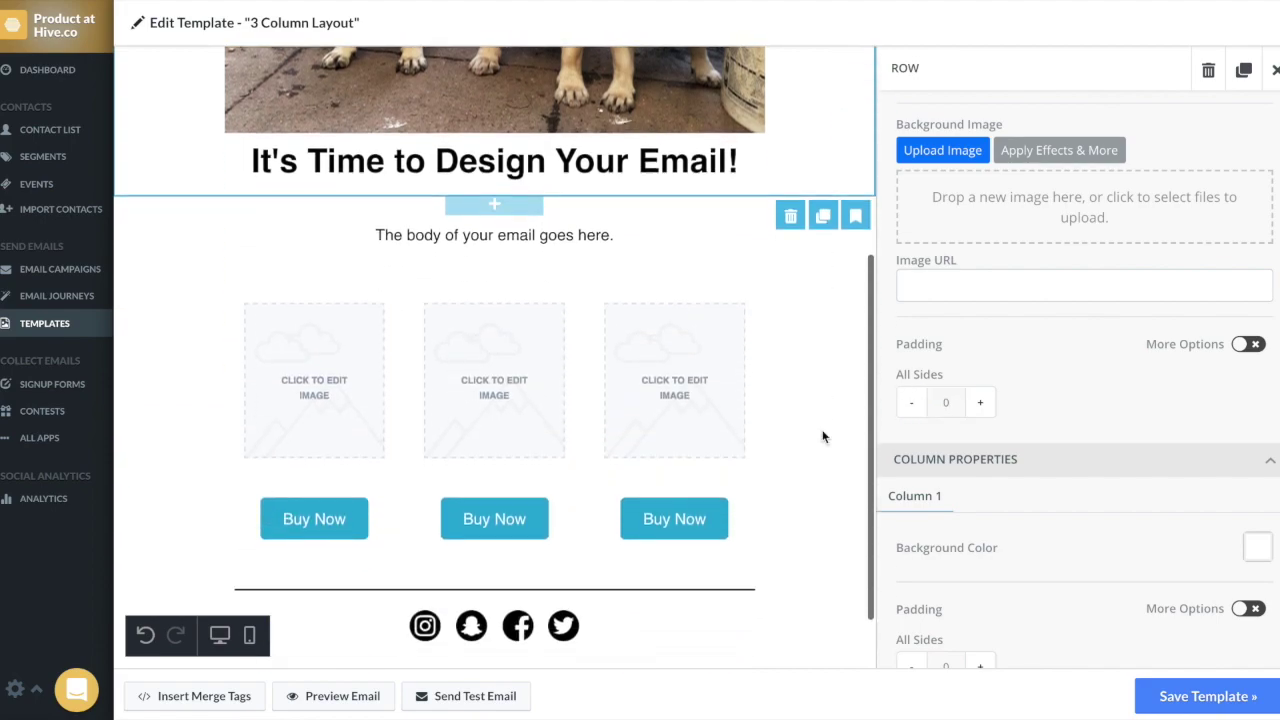
left_click(797, 392)
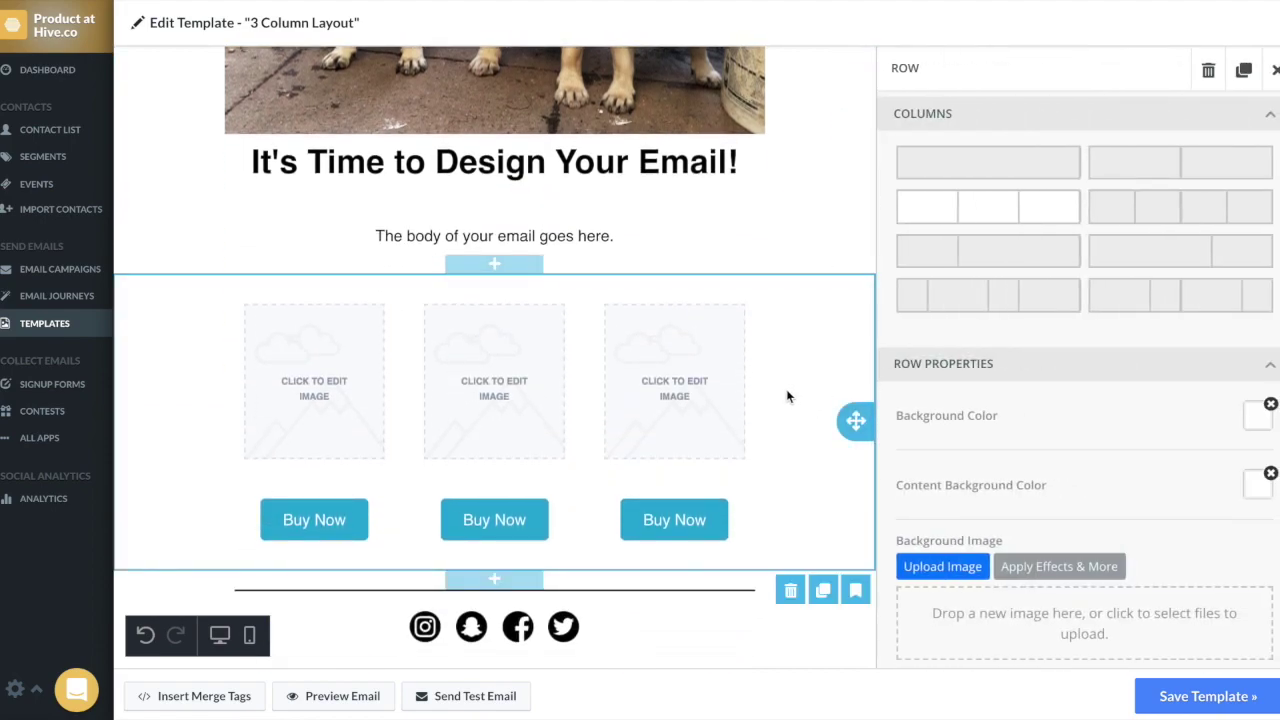
mouse_move(762, 386)
left_click(513, 270)
left_click(644, 319)
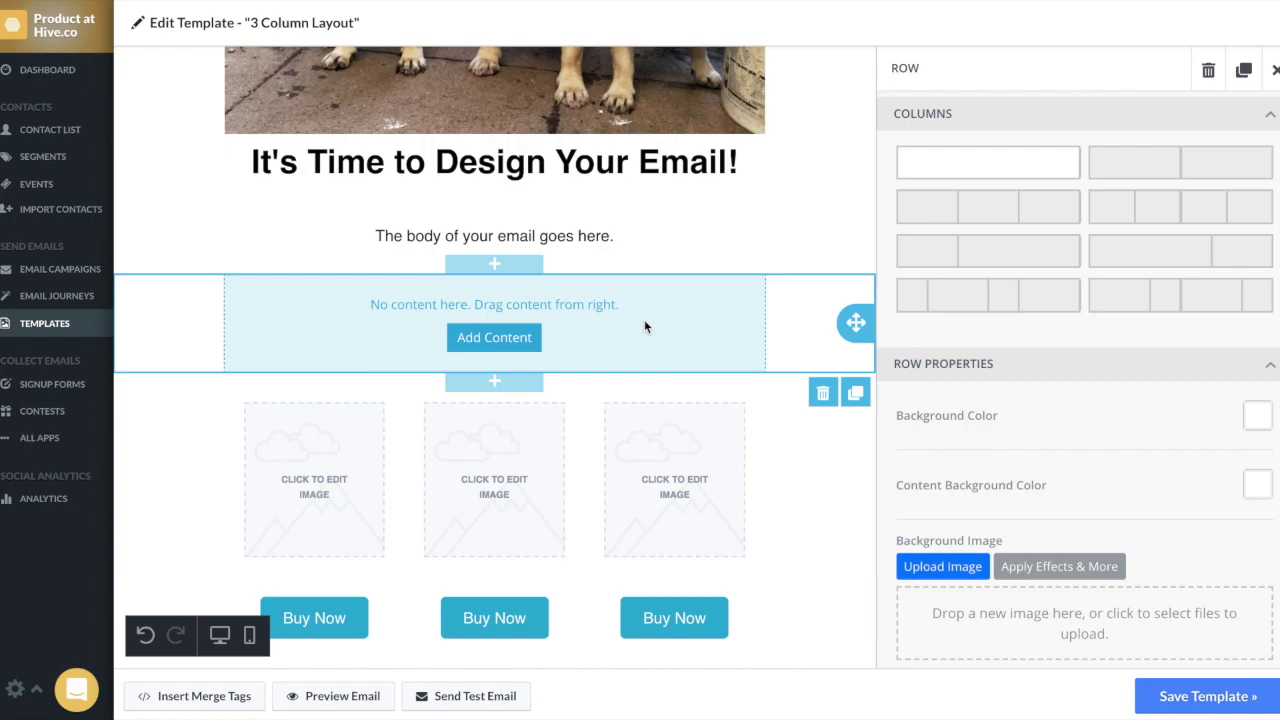
left_click(1010, 215)
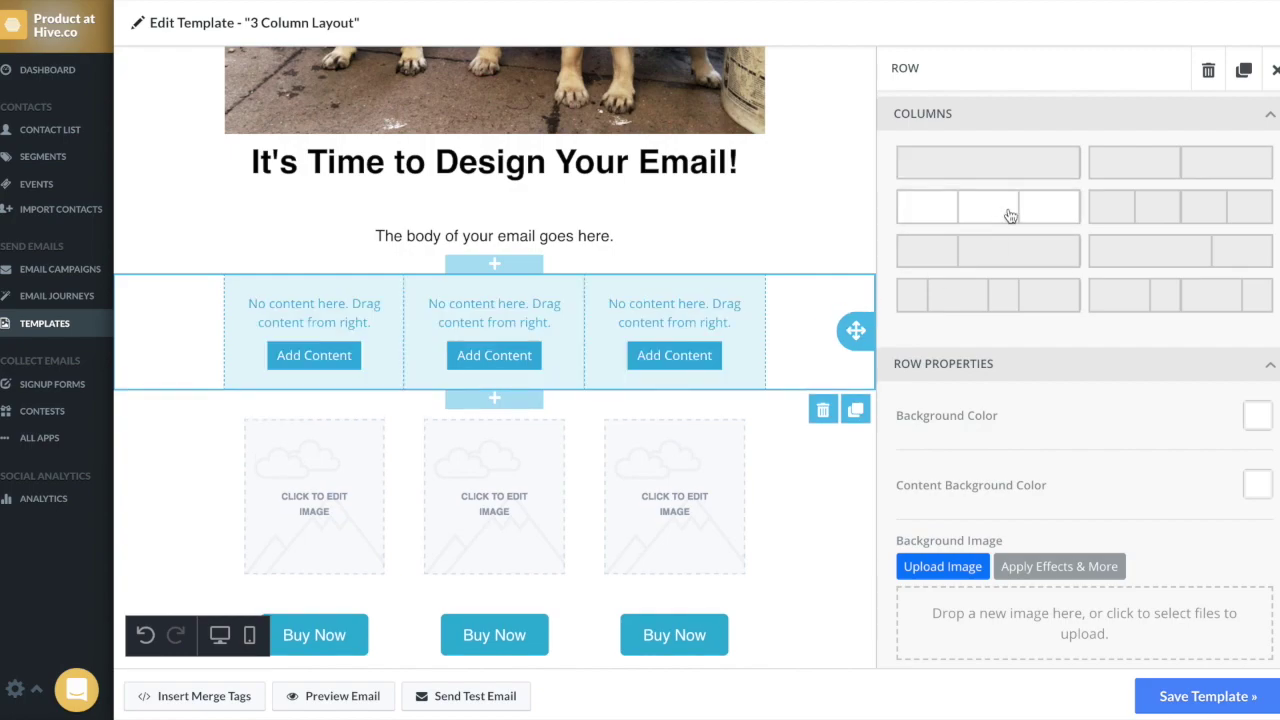
Step: Fill the three columns with an Image, a Button and Social icons blocks
left_click(330, 357)
left_click_drag(1155, 112, 350, 338)
left_click_drag(971, 254, 514, 347)
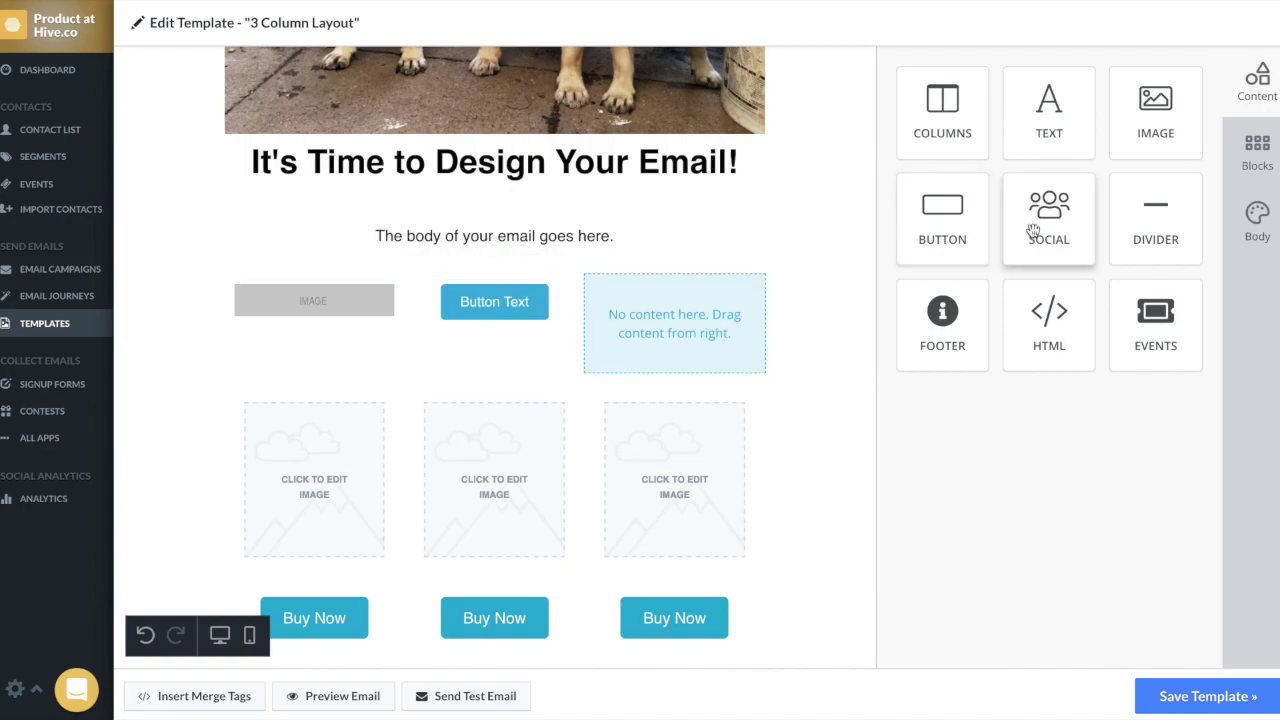
left_click_drag(1033, 231, 677, 331)
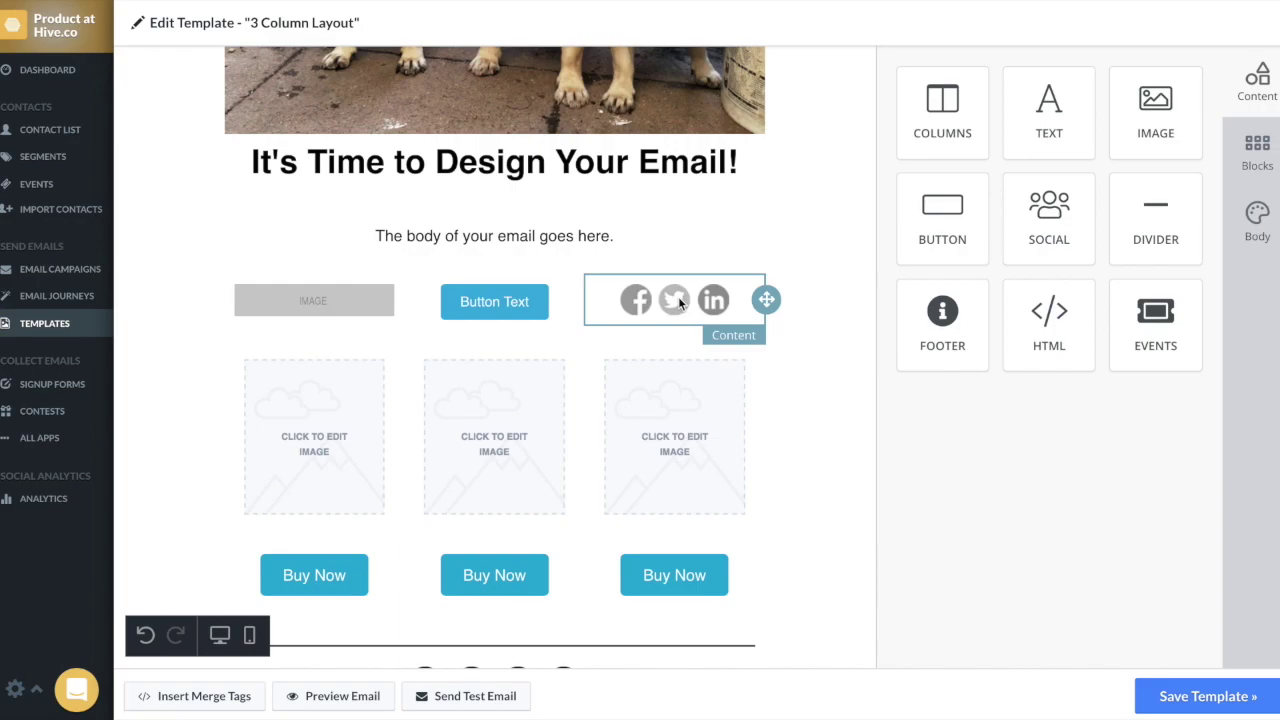
Step: Crop the header pug photo to 16:9 (1100 × 618) and save it back into the template
left_click(810, 290)
scroll(810, 290, "up", 5)
left_click(698, 371)
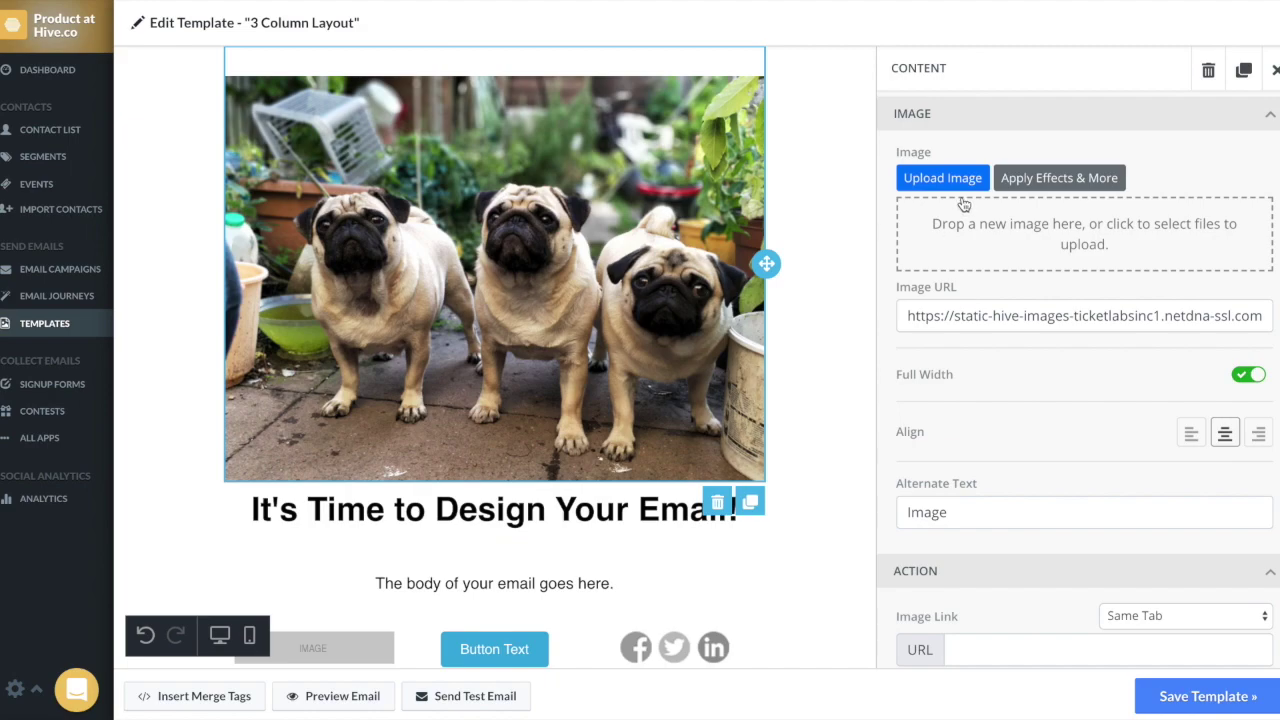
left_click(1056, 188)
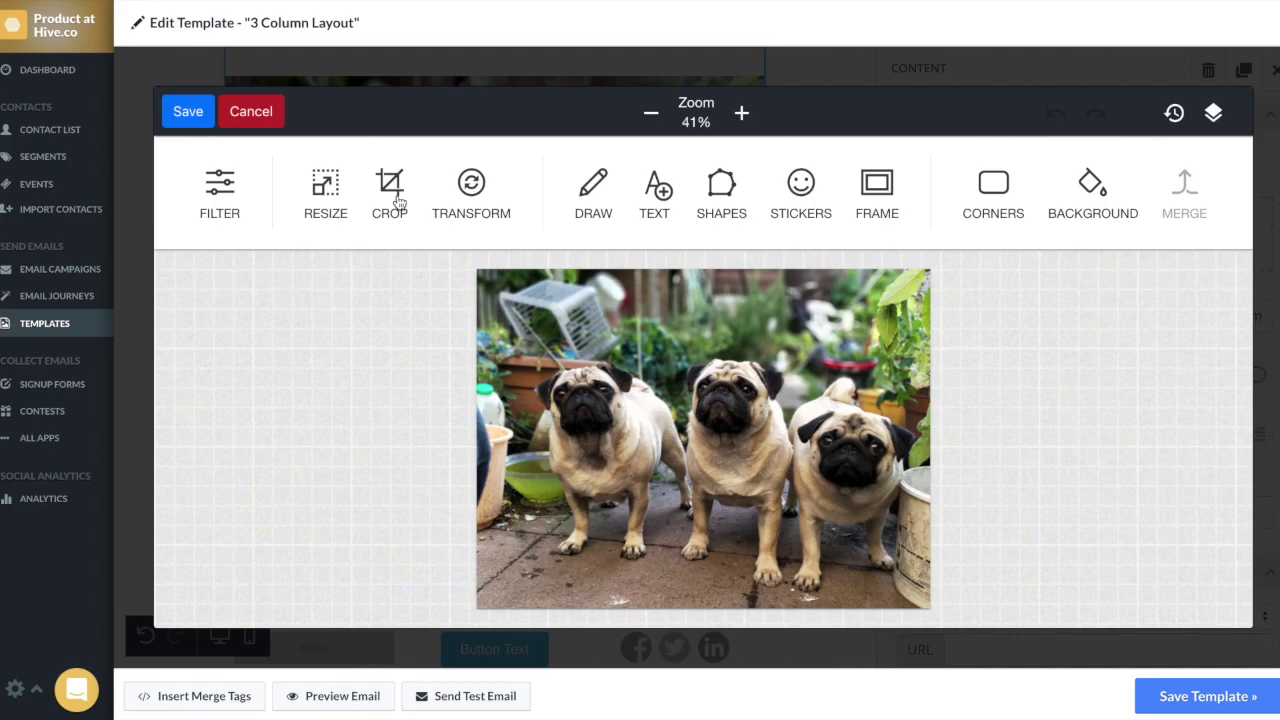
left_click(402, 203)
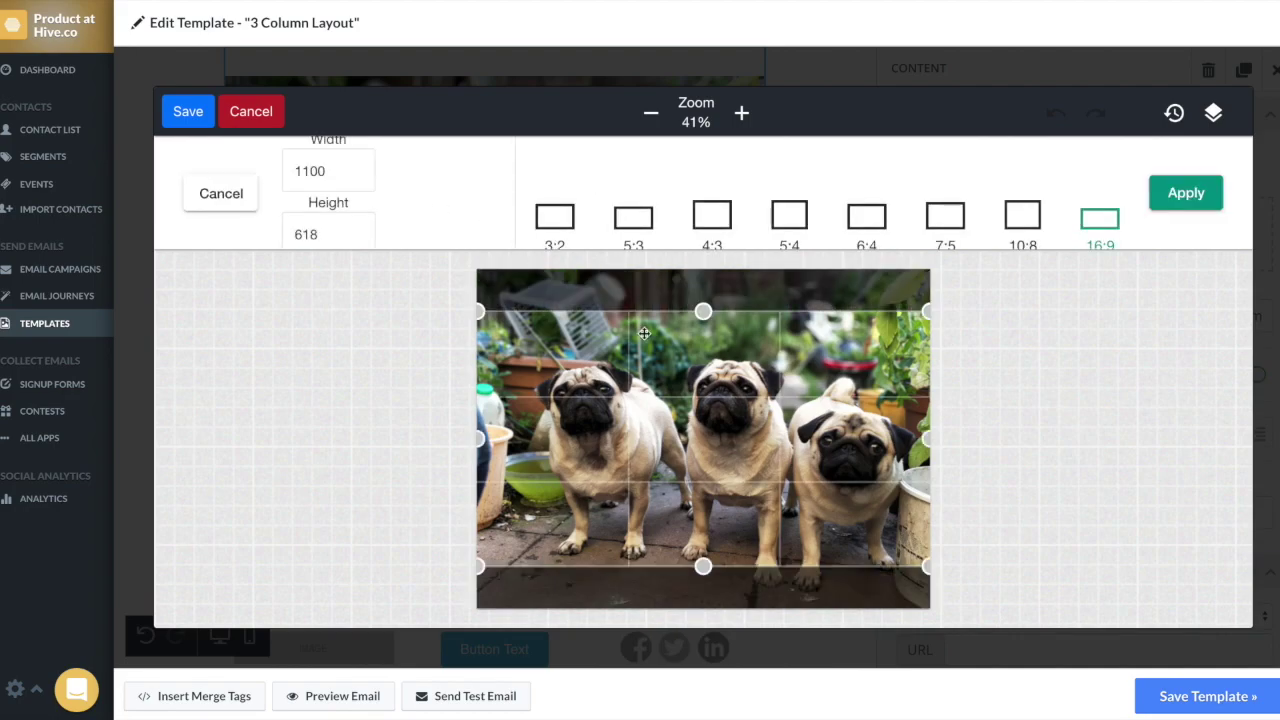
left_click(1188, 194)
left_click(189, 113)
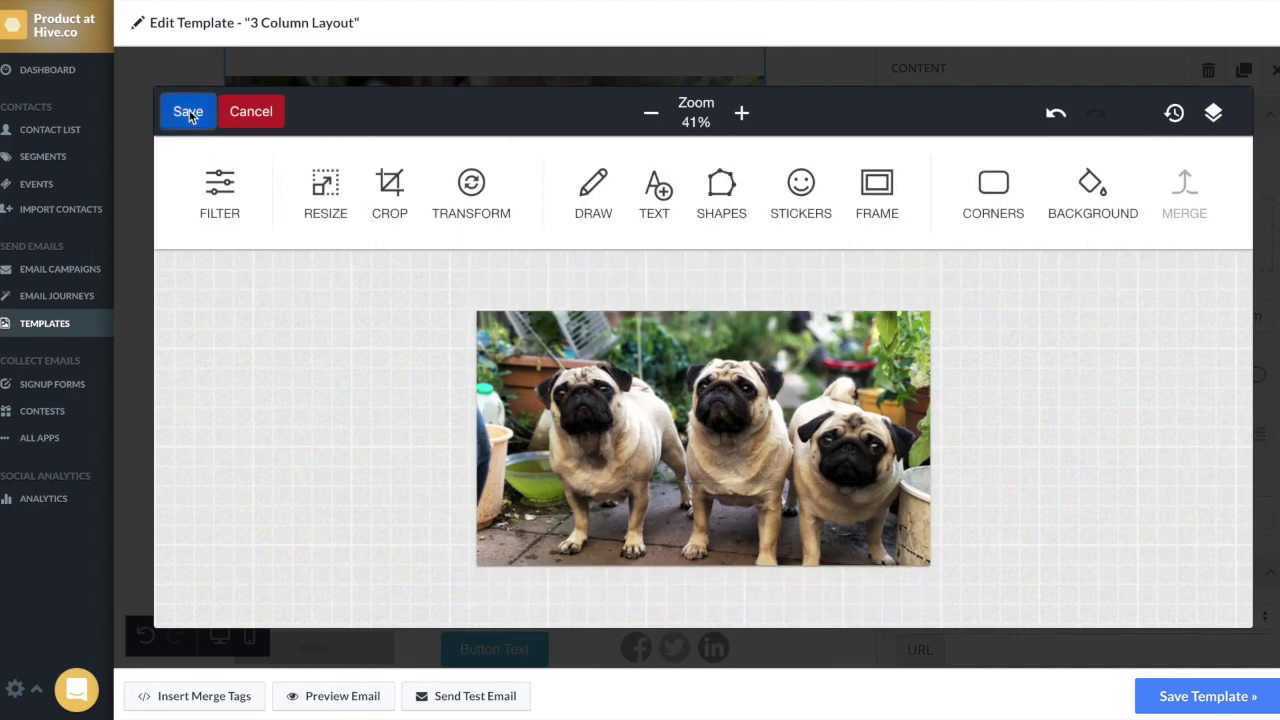
Step: Give the middle-column button square corners with a rounded border of 0
scroll(792, 345, "down", 2)
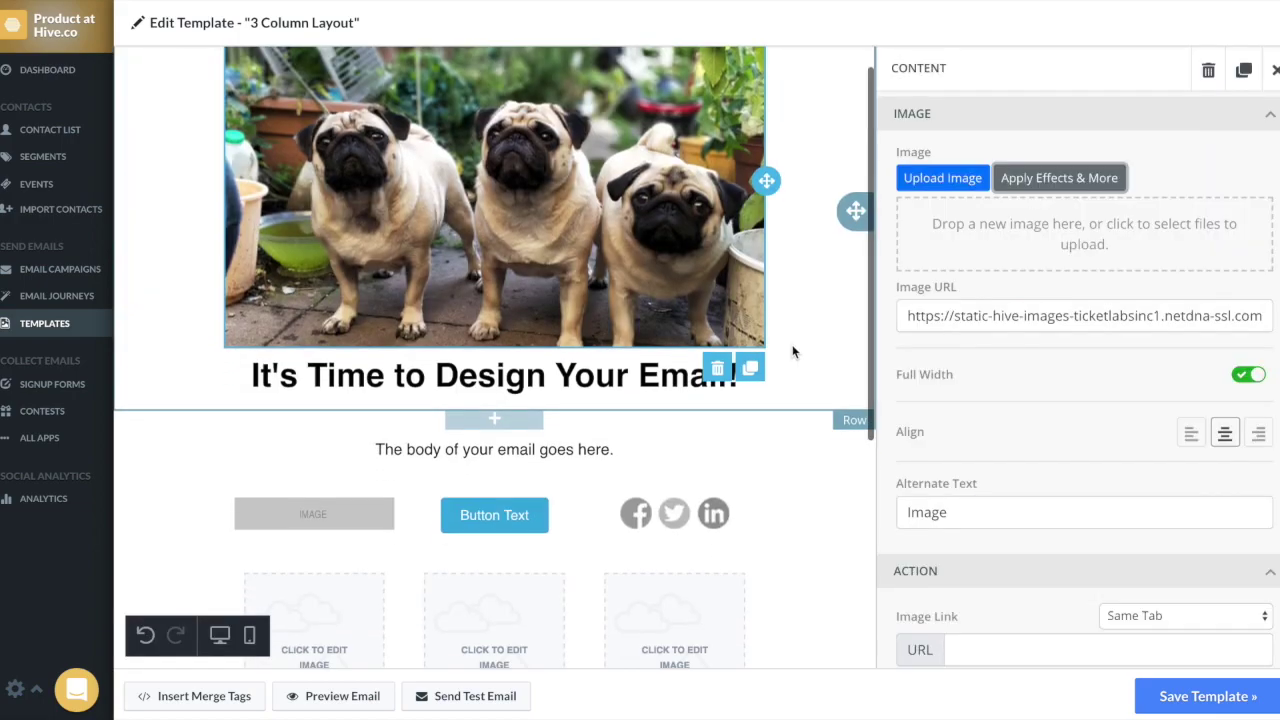
left_click(557, 300)
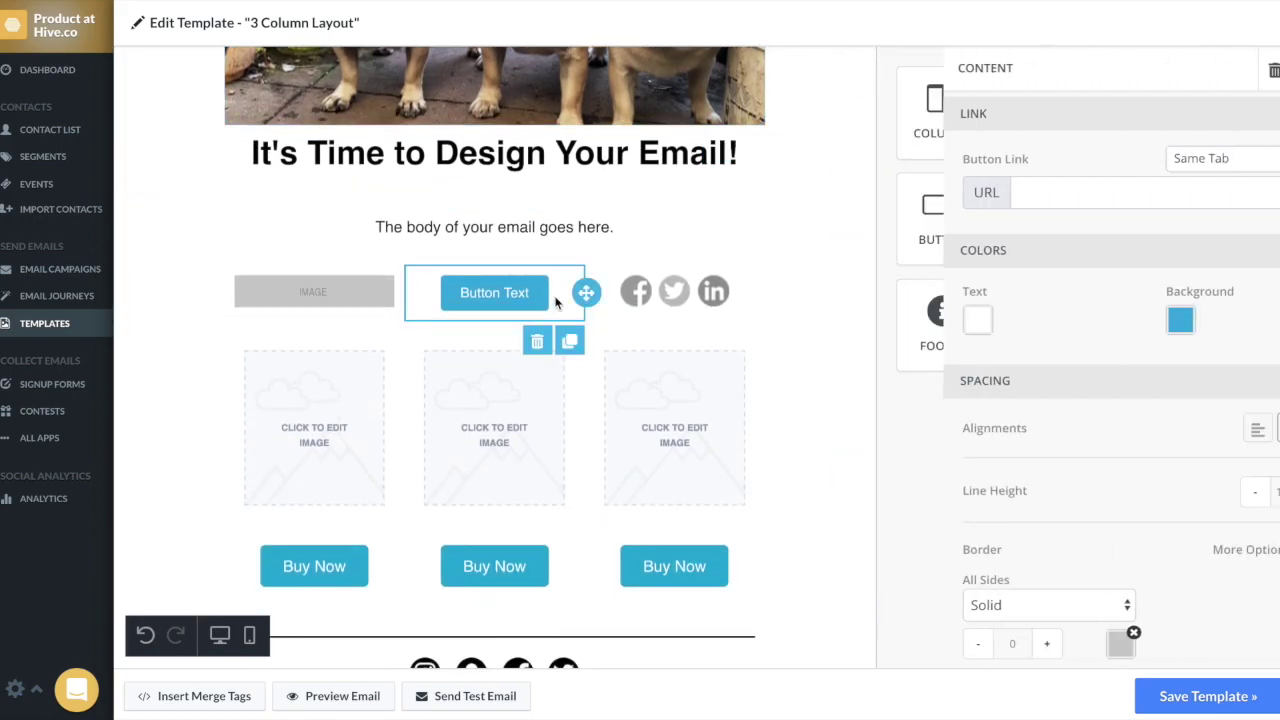
left_click(964, 193)
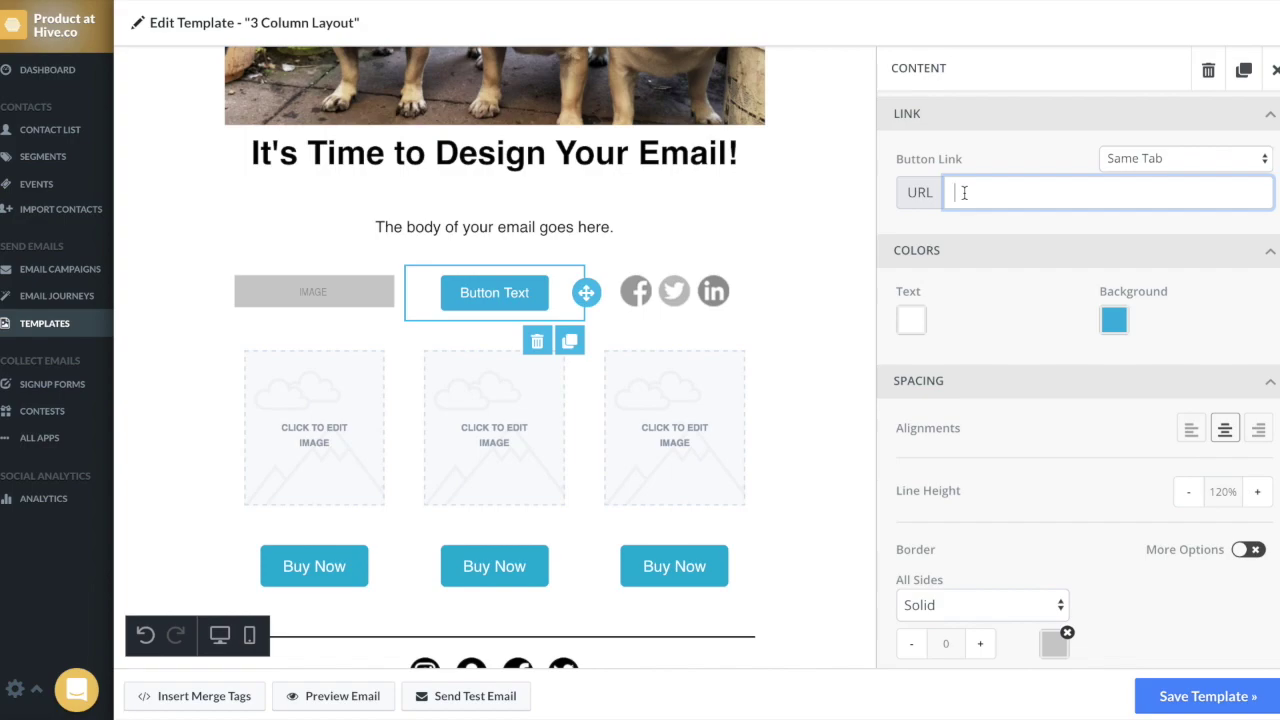
scroll(974, 315, "down", 3)
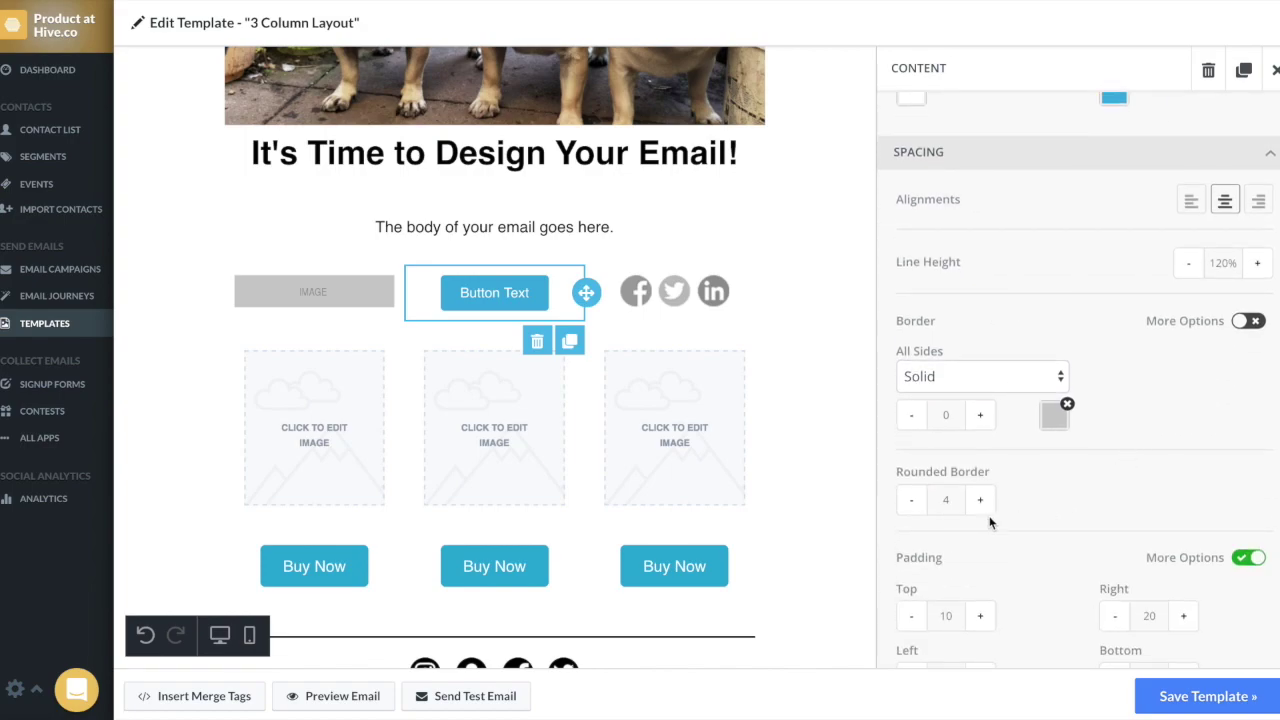
left_click(945, 498)
type("0")
left_click(1023, 495)
Step: Set the button padding to 50 left and right, 5 top and bottom
scroll(1023, 495, "down", 3)
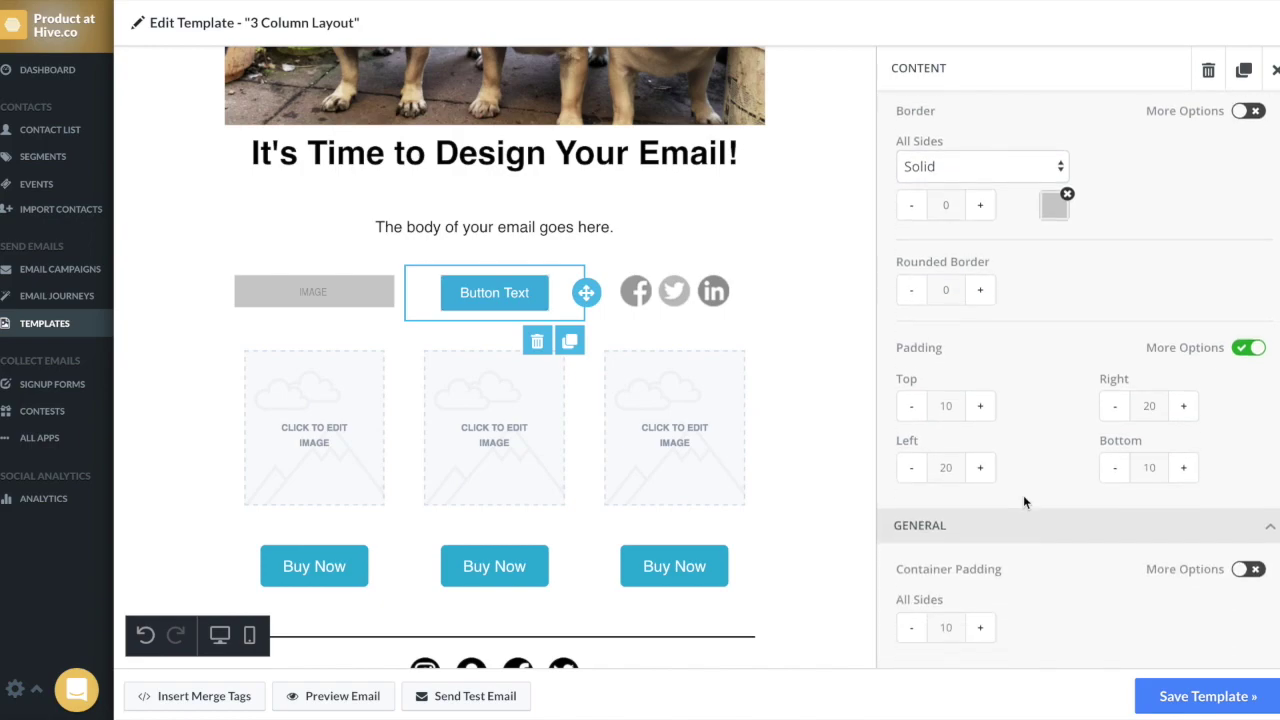
left_click(941, 467)
key("BackSpace")
type("5")
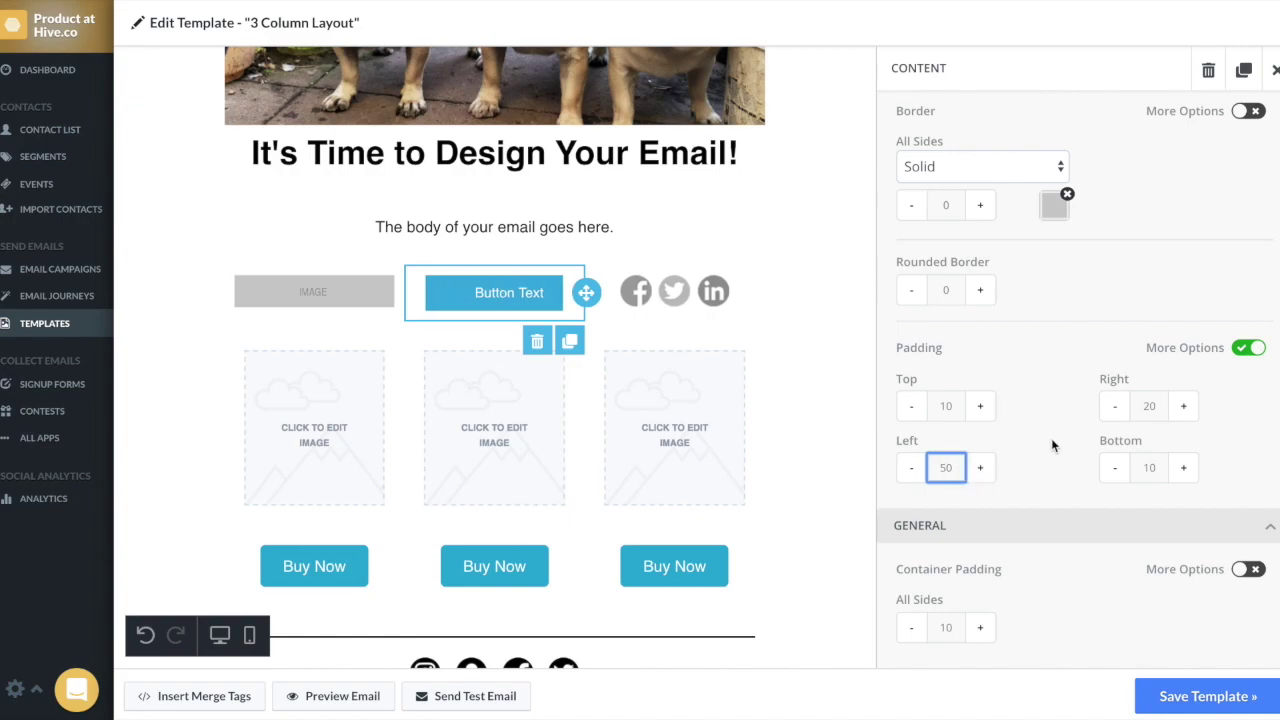
left_click(1149, 405)
key("BackSpace")
type("5")
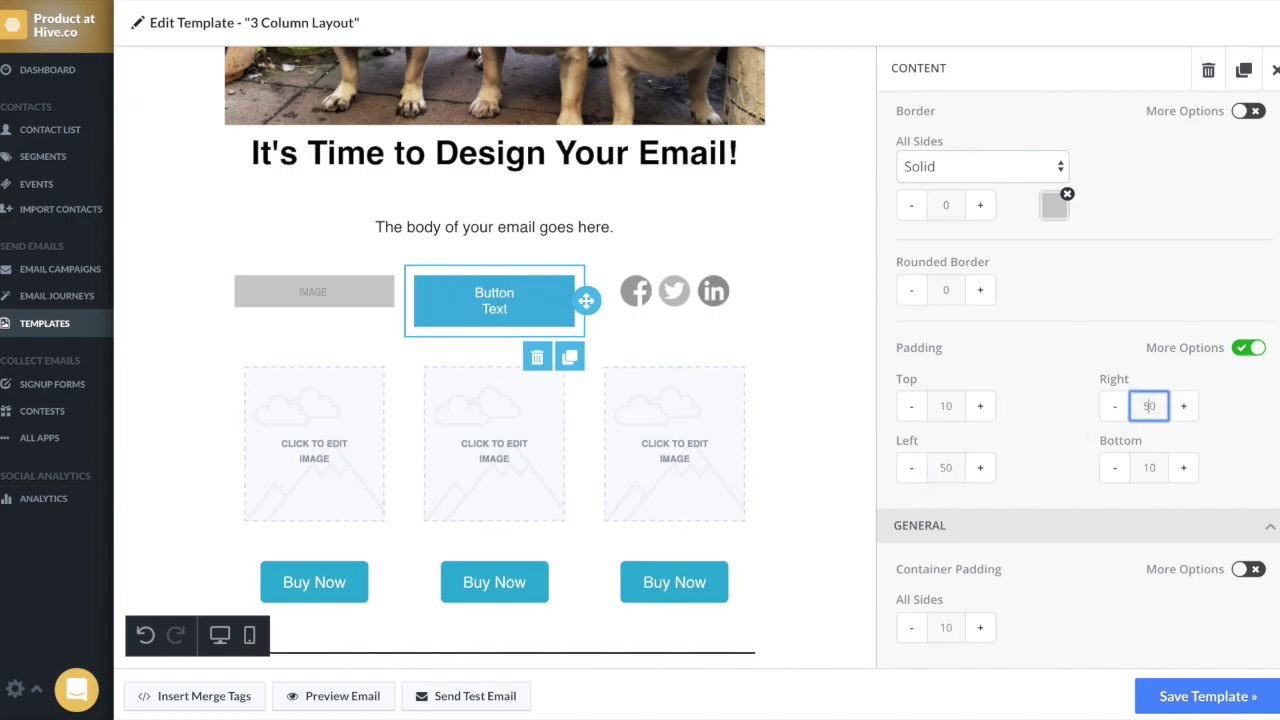
left_click(1036, 419)
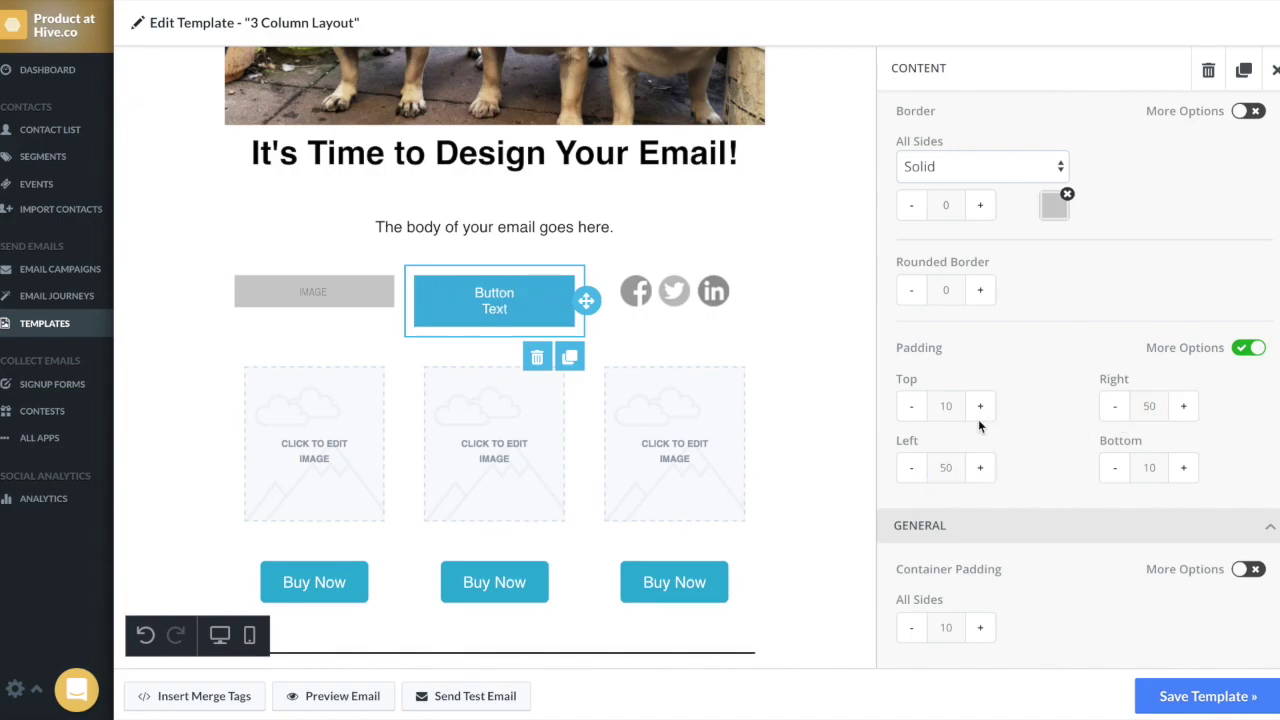
left_click(945, 405)
key("BackSpace")
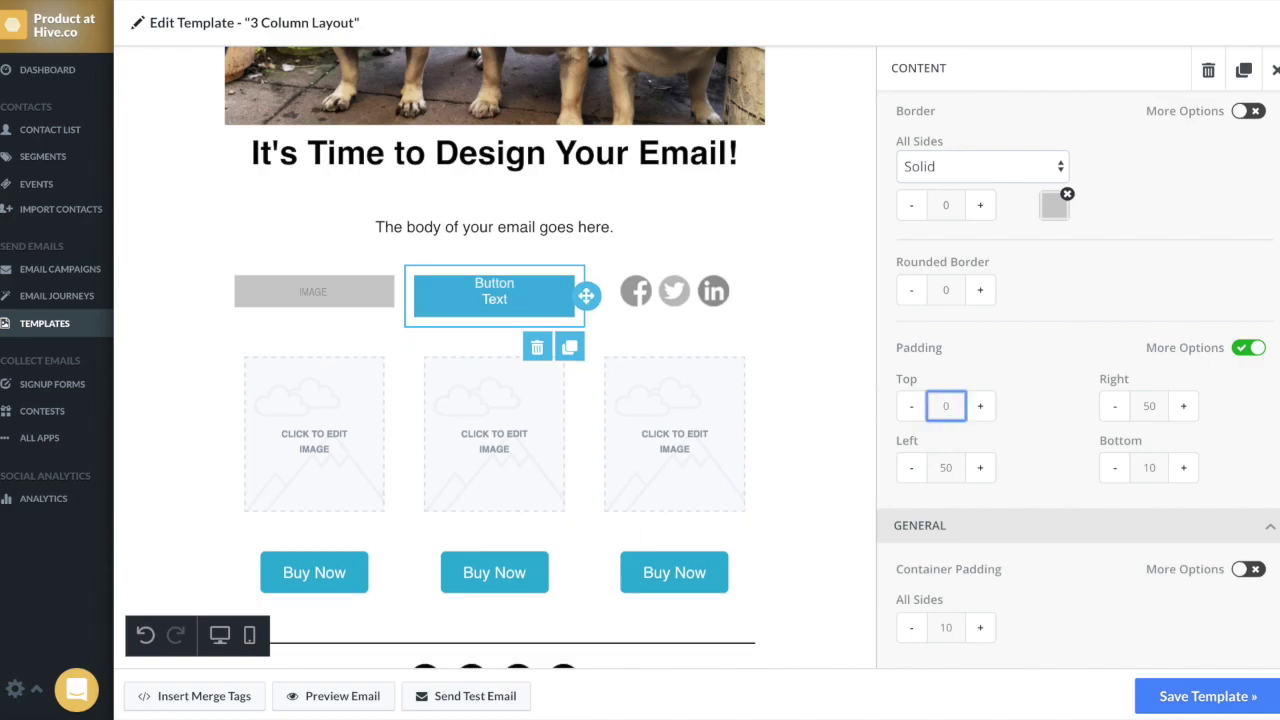
type("5")
double_click(1149, 467)
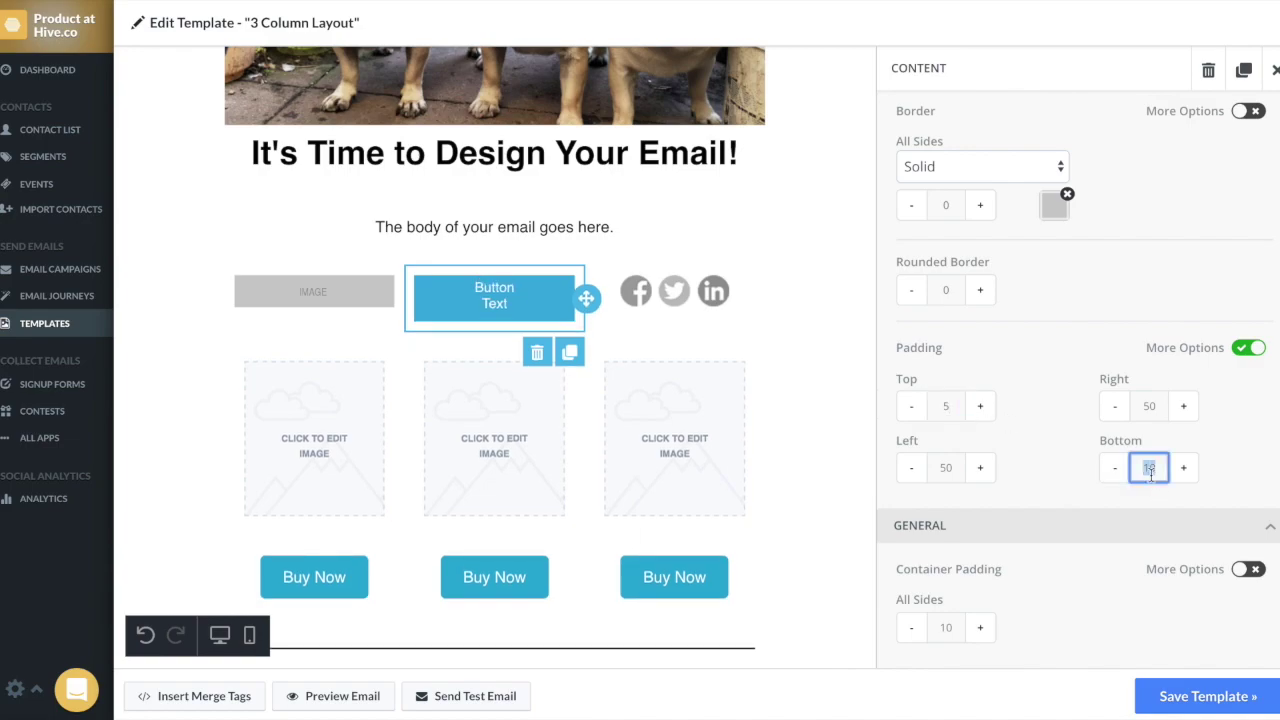
type("5")
left_click(1036, 455)
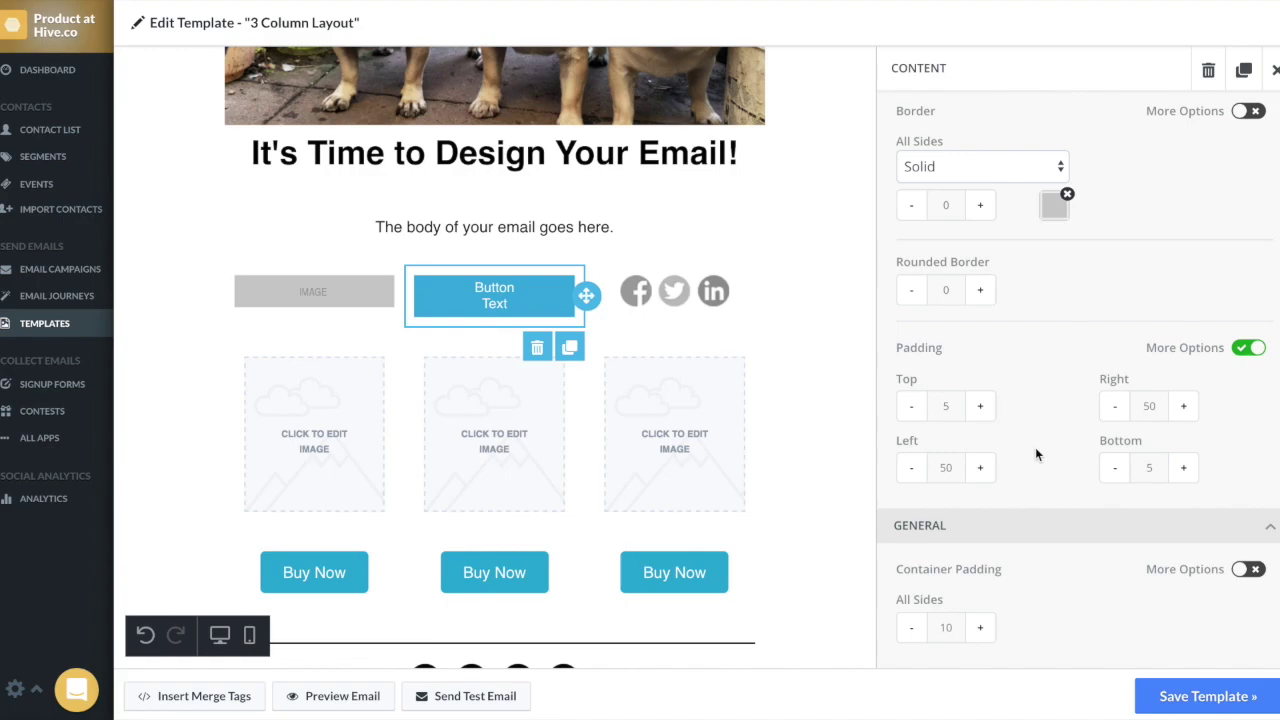
Step: Relabel the button 'CLICK ME' with 10px text
left_click(510, 303)
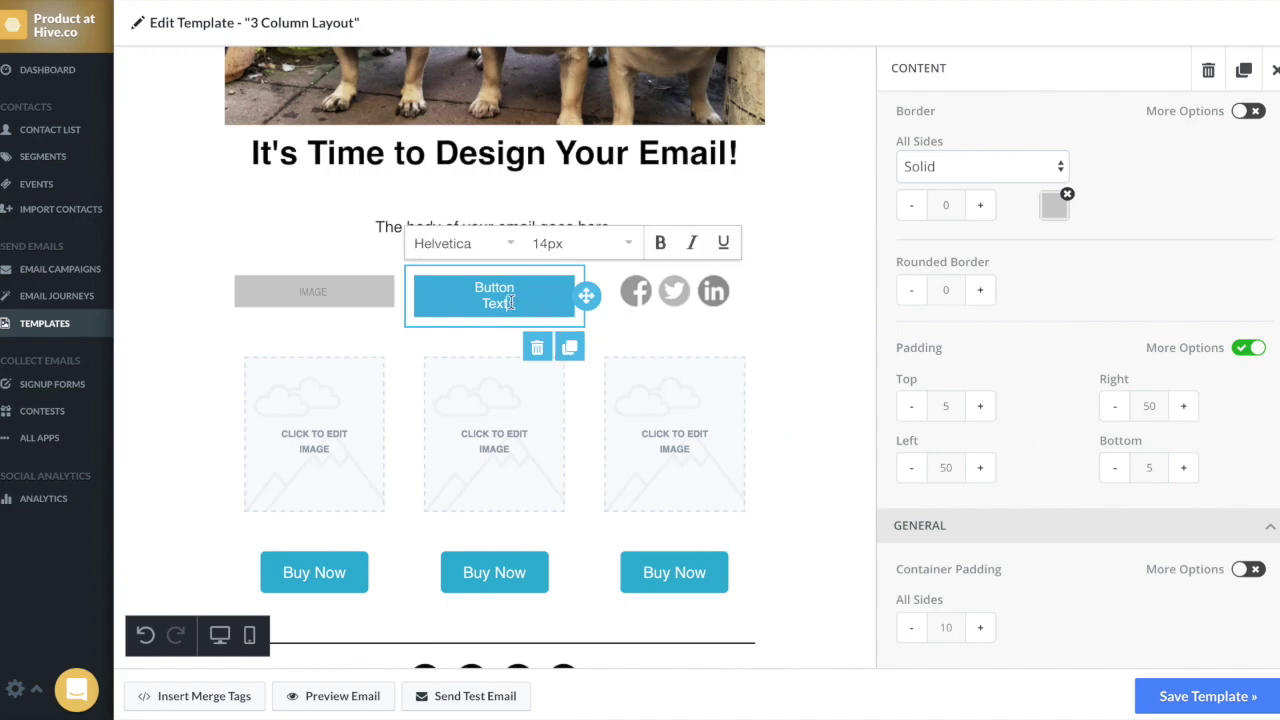
triple_click(510, 303)
key("BackSpace")
type("CLICK ")
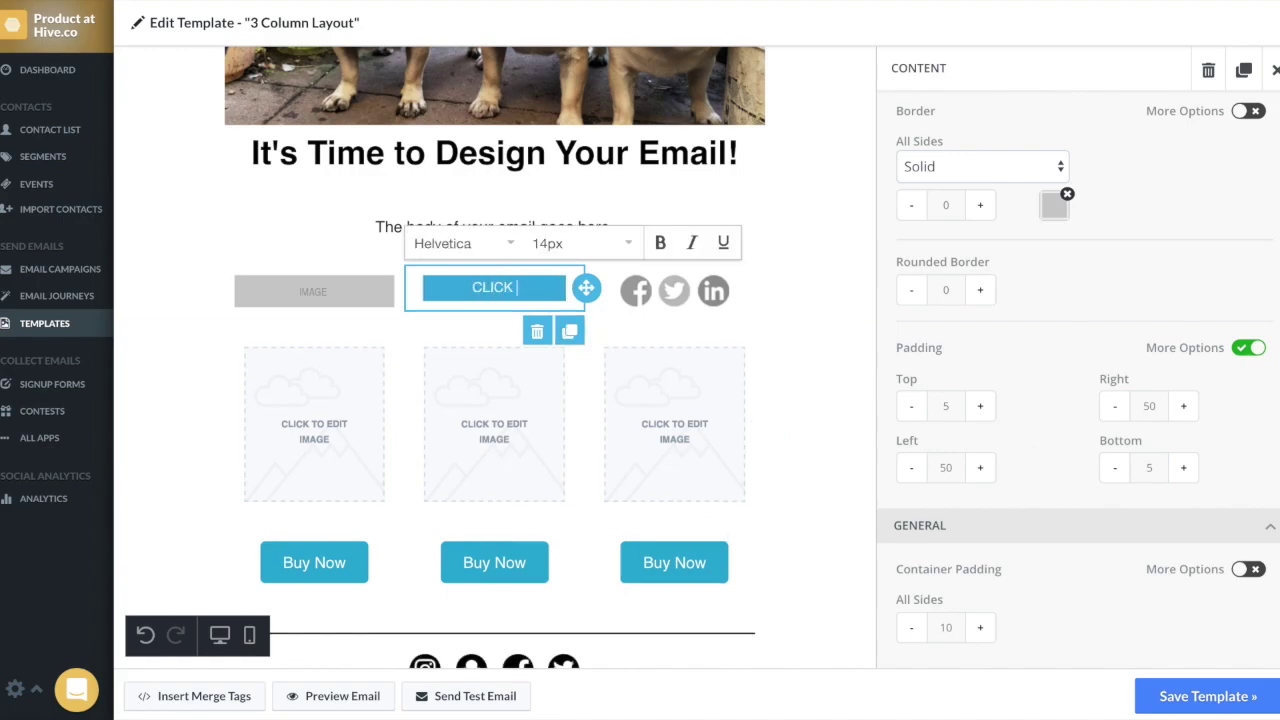
type("ME")
left_click_drag(512, 304, 457, 286)
left_click(620, 245)
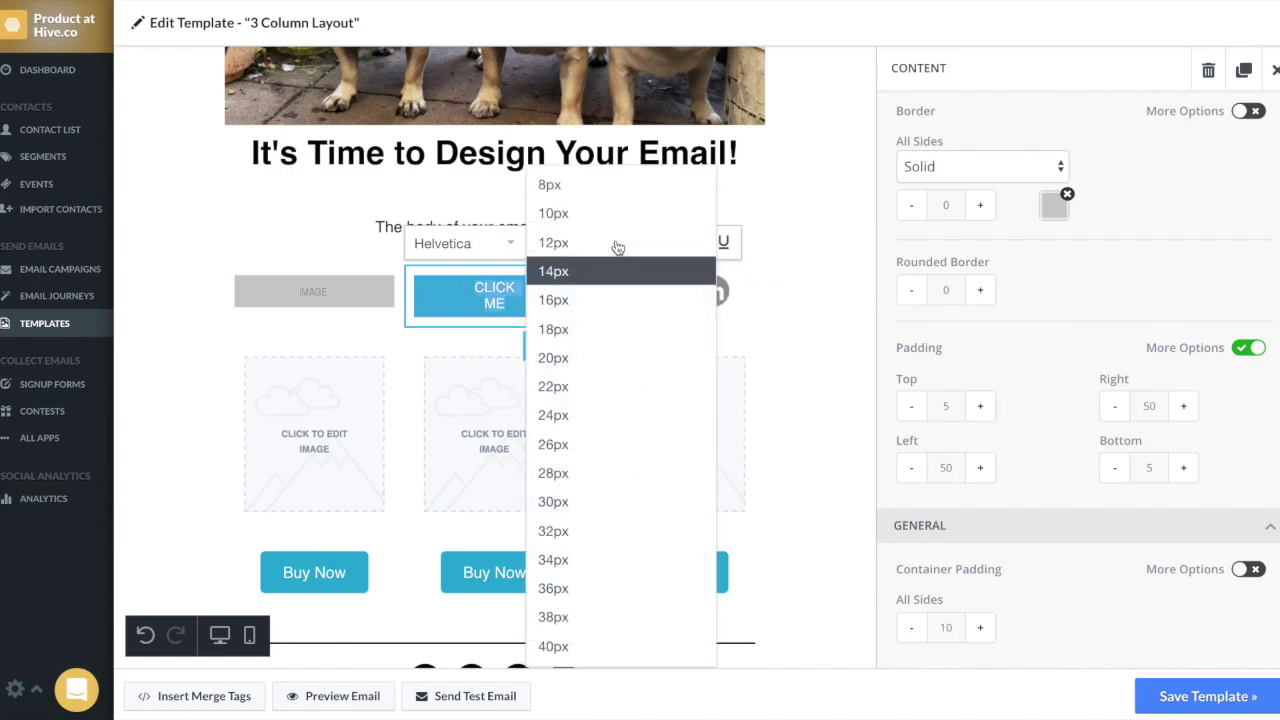
left_click(588, 213)
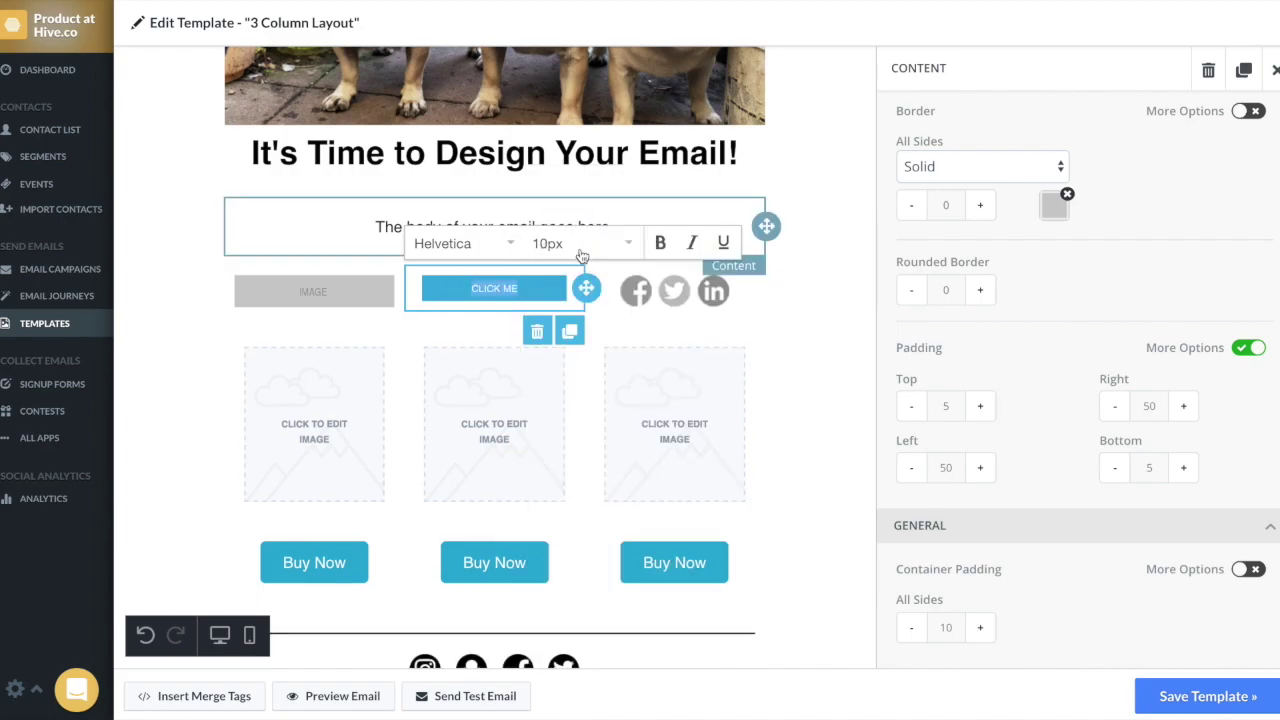
left_click(528, 288)
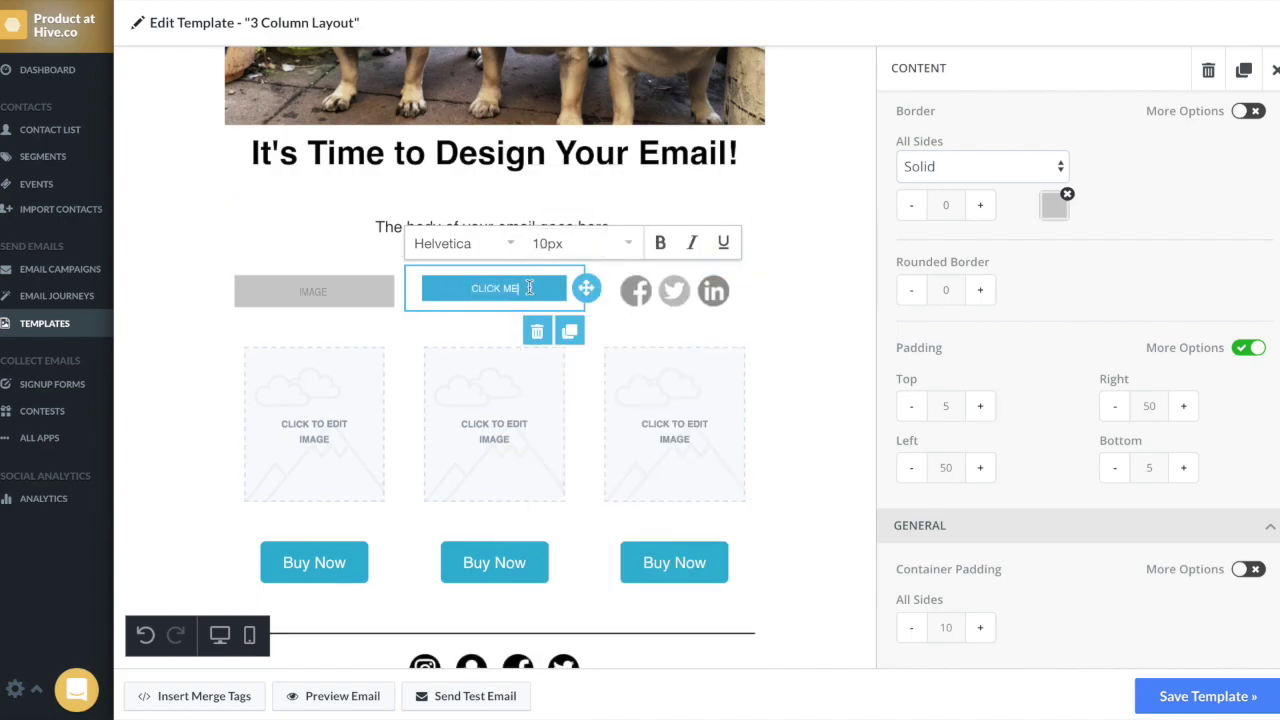
Step: Set the row background colour to pale yellow faf7d2
left_click(794, 293)
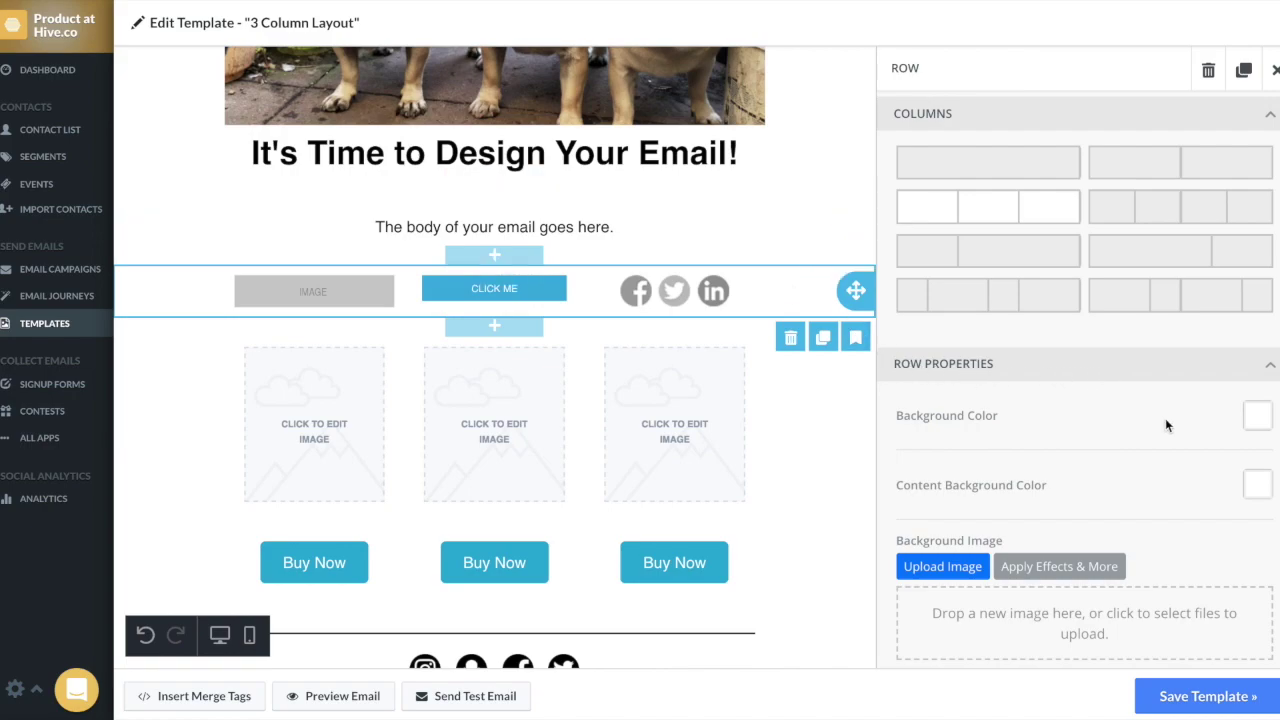
left_click(1258, 420)
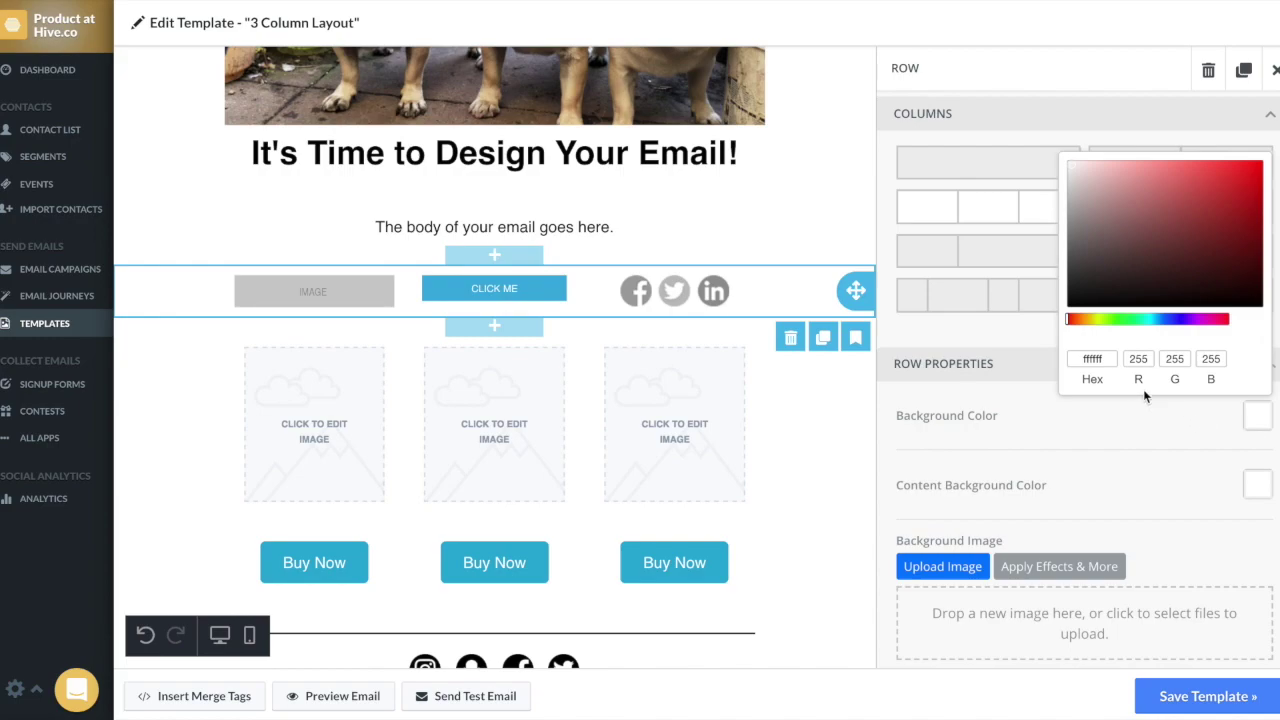
left_click(1101, 321)
left_click_drag(1100, 320, 1092, 320)
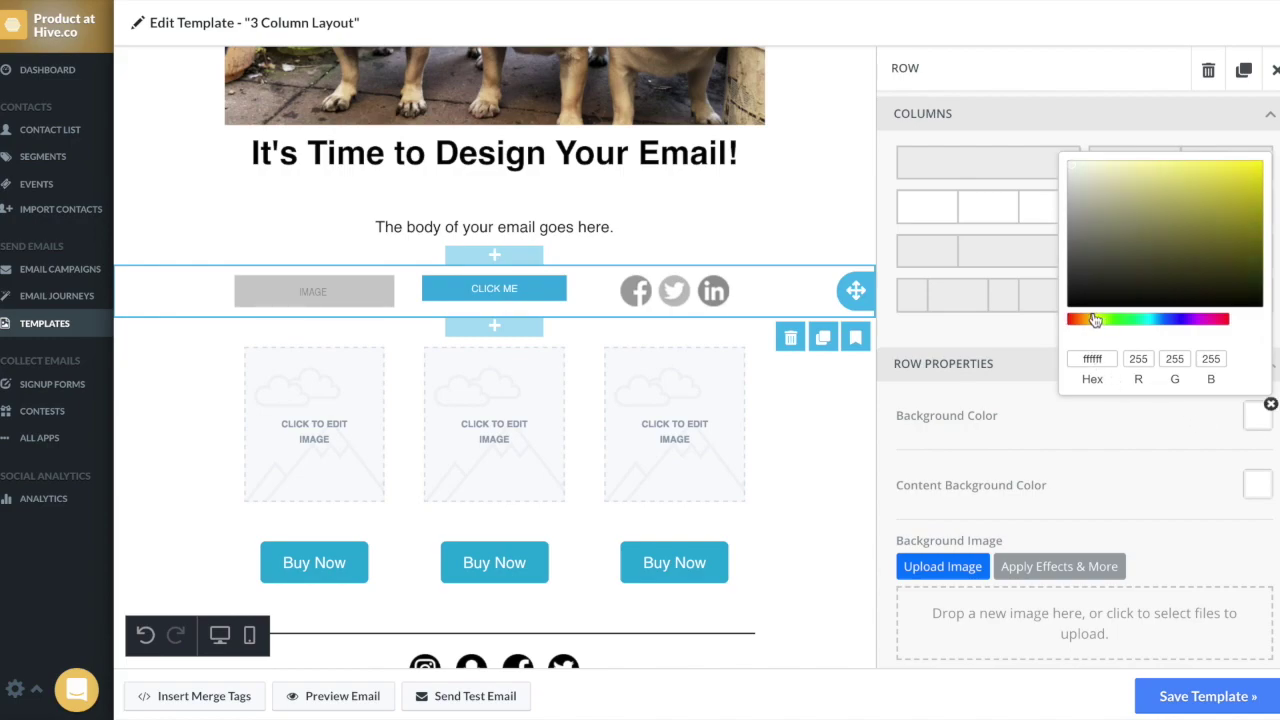
left_click(1100, 163)
left_click_drag(1100, 163, 1098, 164)
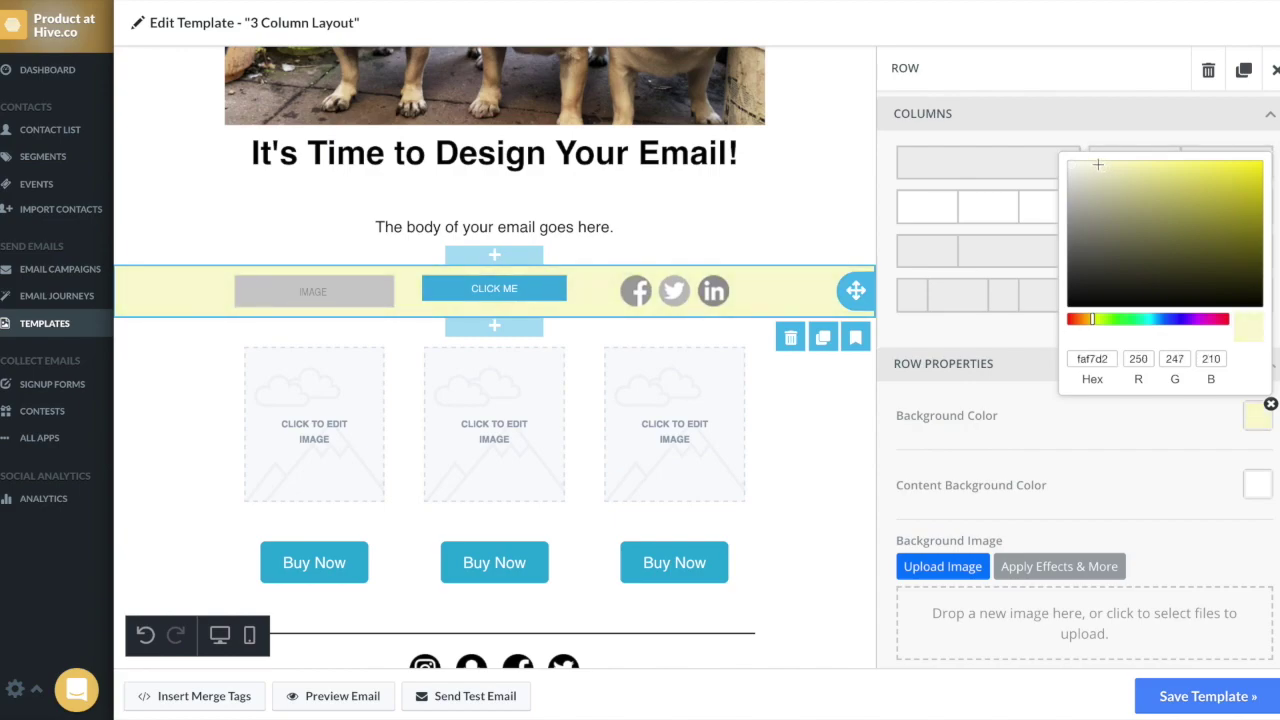
left_click(1134, 431)
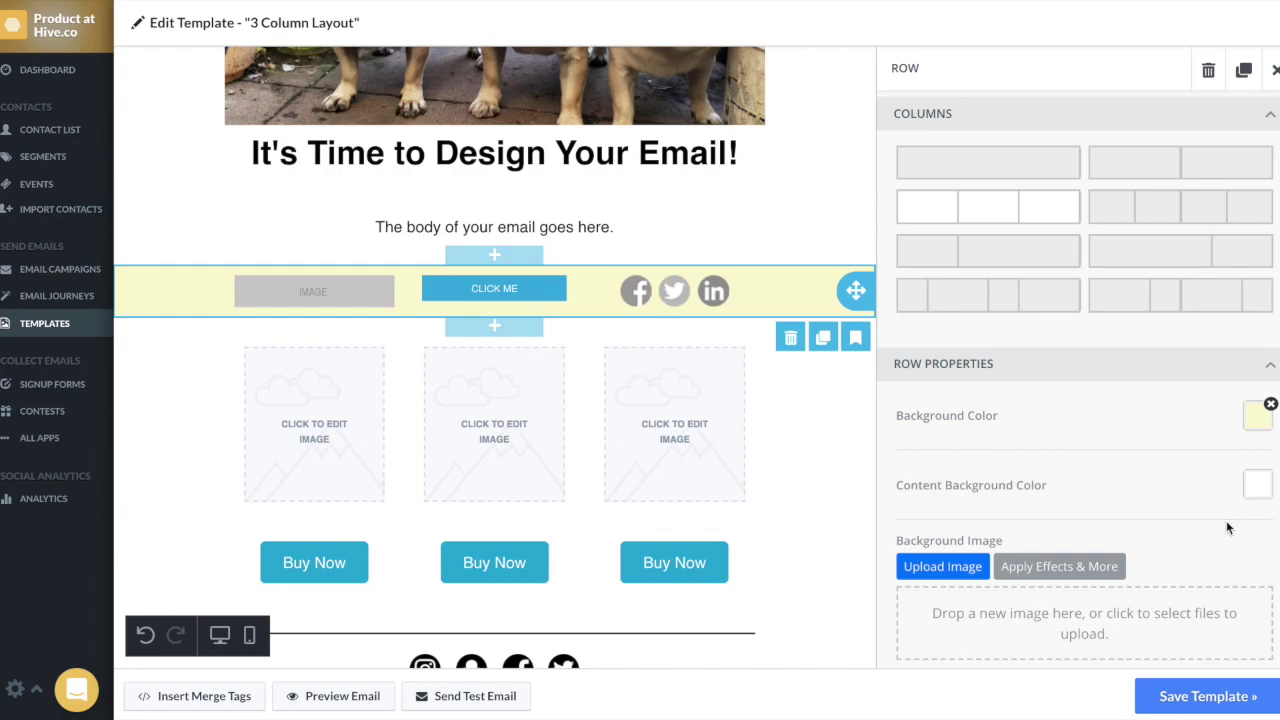
Step: Set the row's content background colour to pale green cdfac9
left_click(1258, 489)
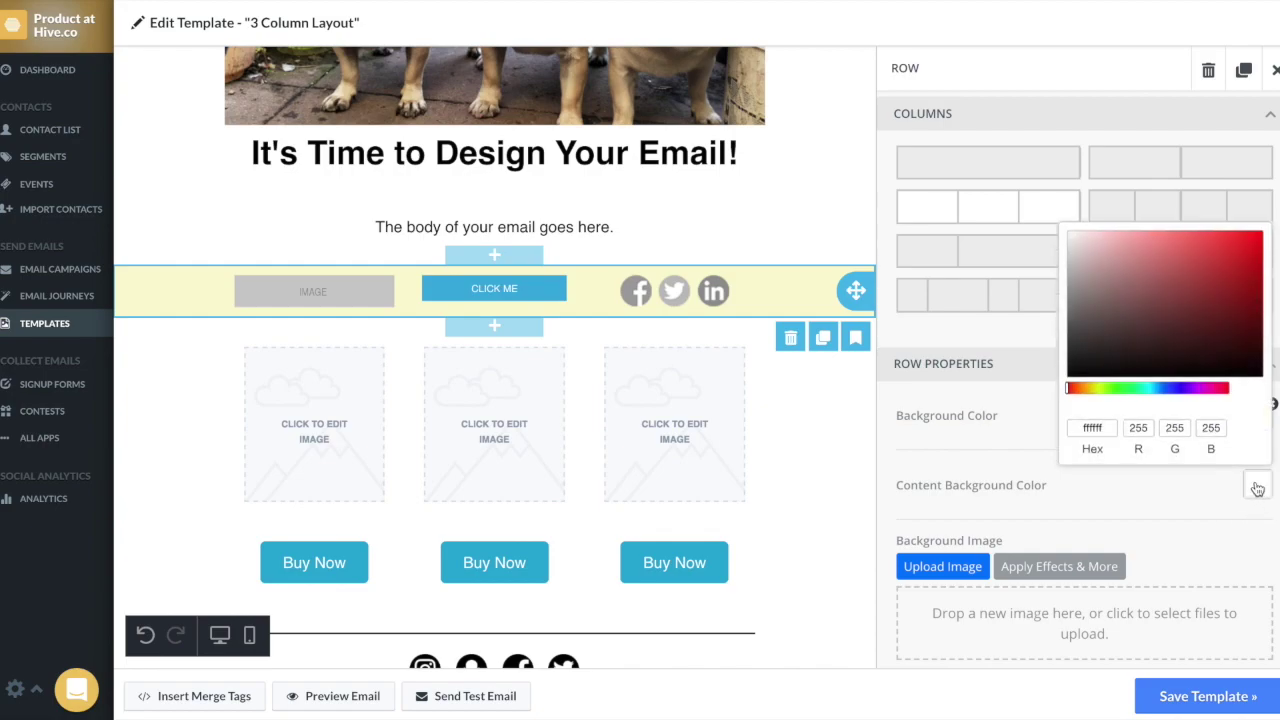
left_click(1119, 388)
left_click(1121, 274)
left_click_drag(1121, 274, 1109, 236)
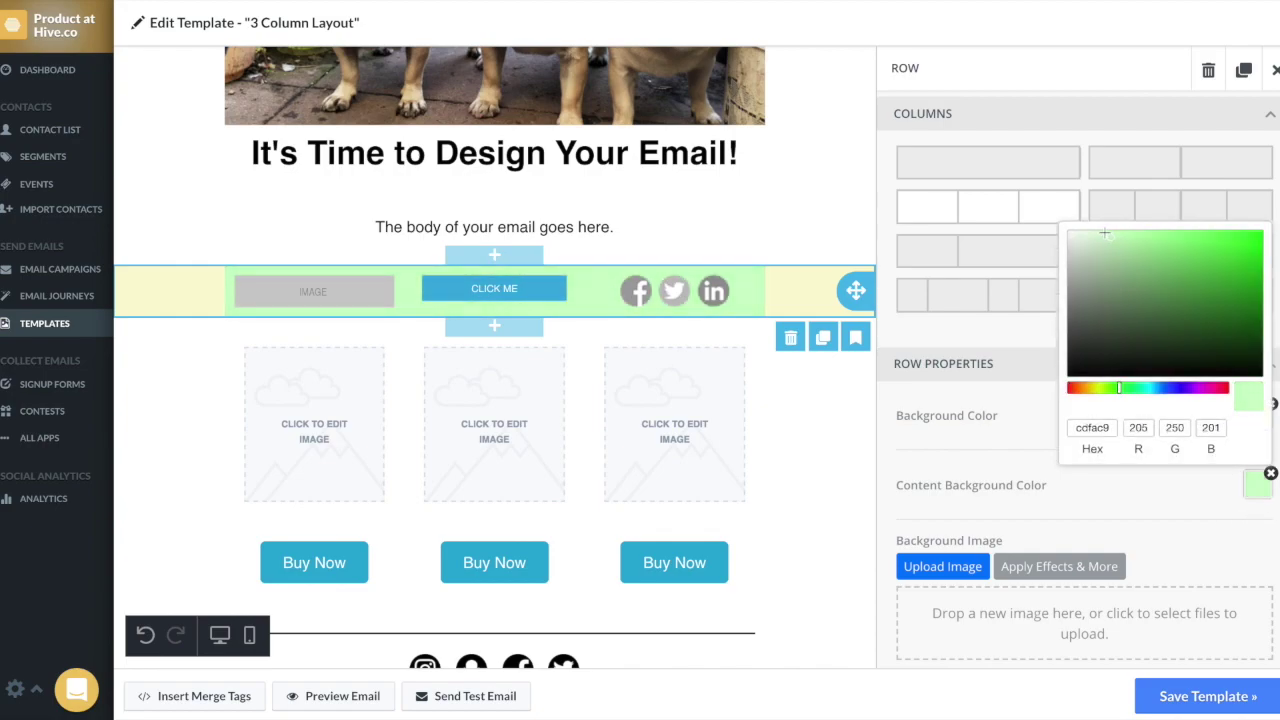
Step: Give the CLICK ME button a pale pink (f9c2de) background, then select the whole row
left_click(540, 290)
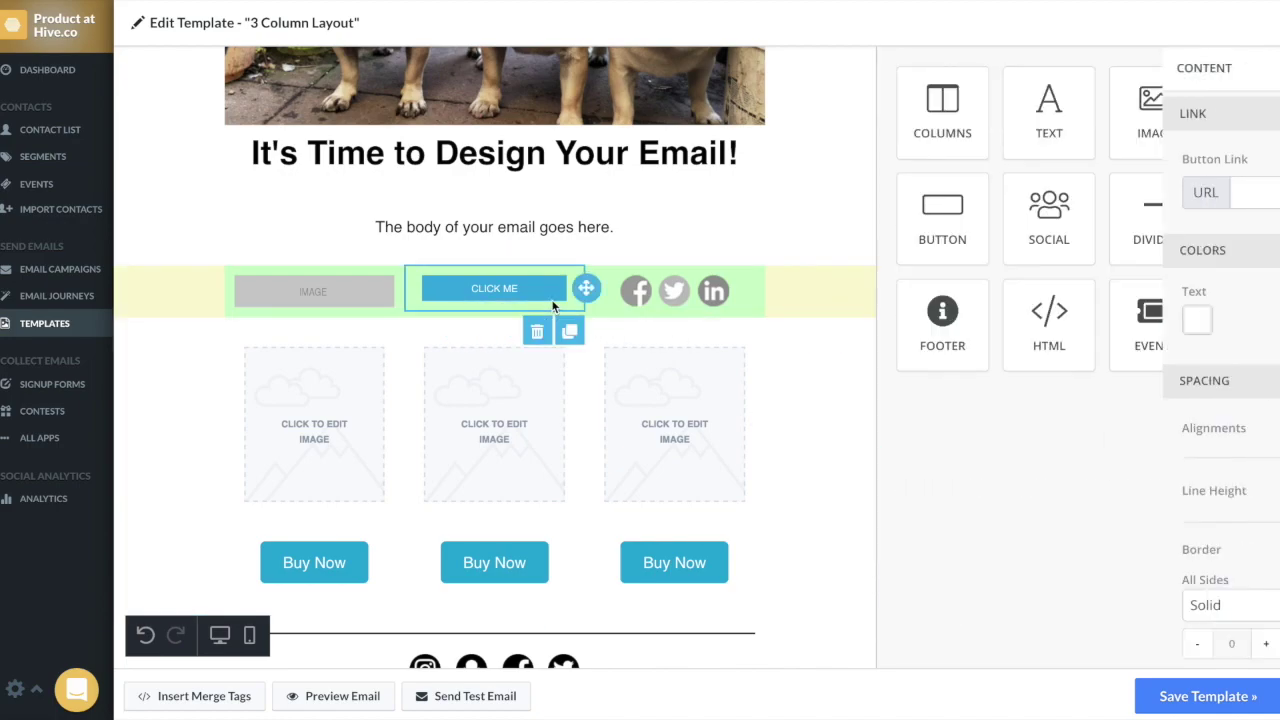
left_click(1113, 319)
left_click(1072, 223)
mouse_move(1020, 98)
left_mouse_down()
mouse_move(975, 68)
mouse_move(995, 69)
left_mouse_up()
left_click(1000, 350)
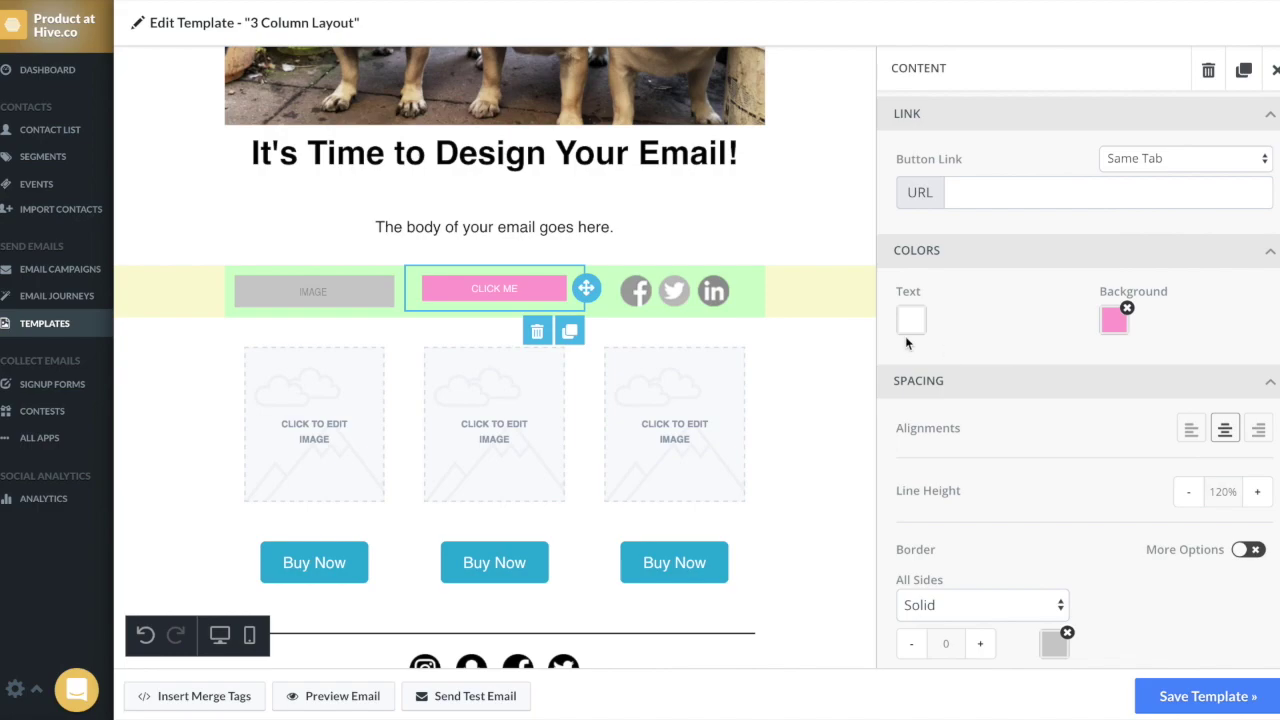
left_click(812, 308)
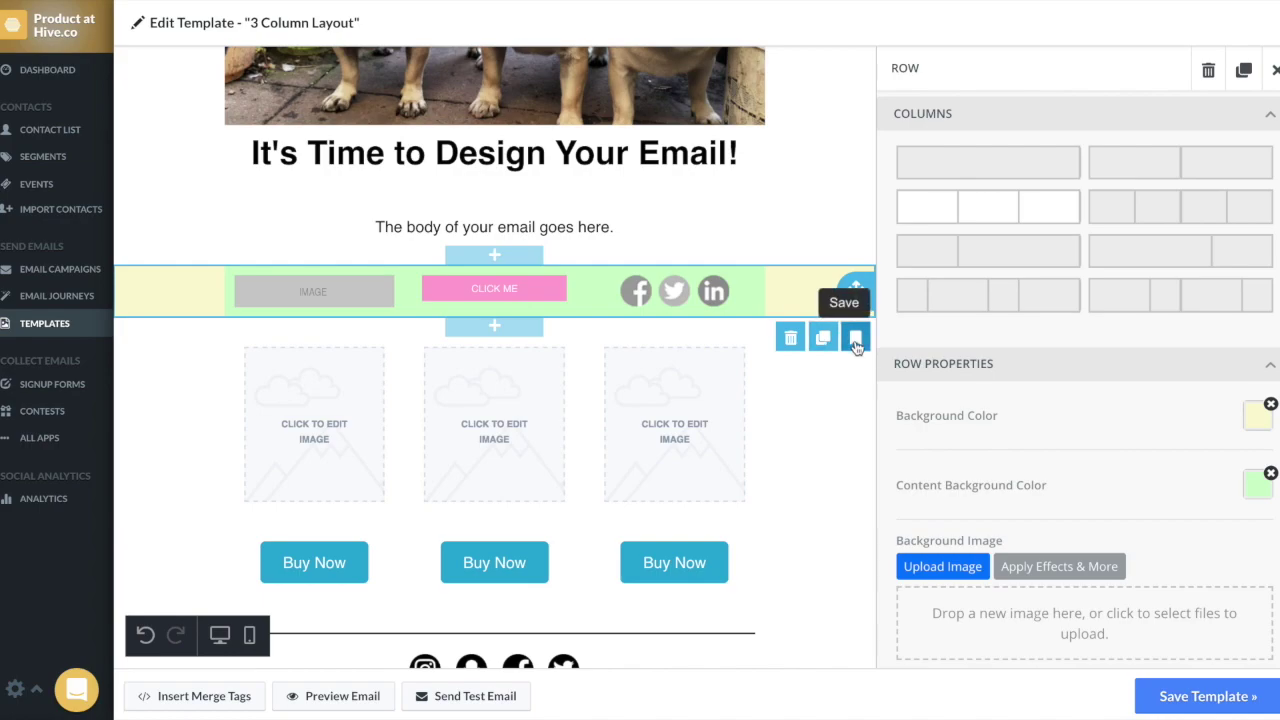
Step: Save the yellow-green row as a reusable block with category 'test'
left_click(856, 342)
left_click(778, 306)
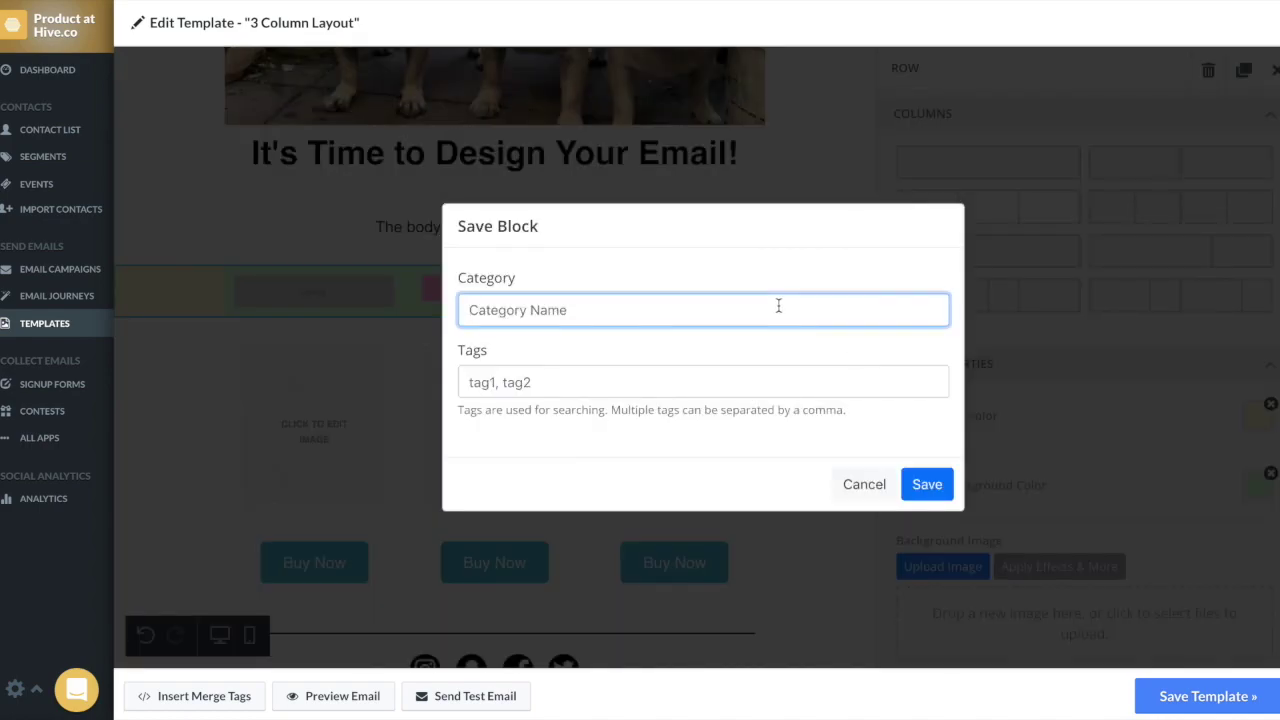
type("test")
left_click(925, 482)
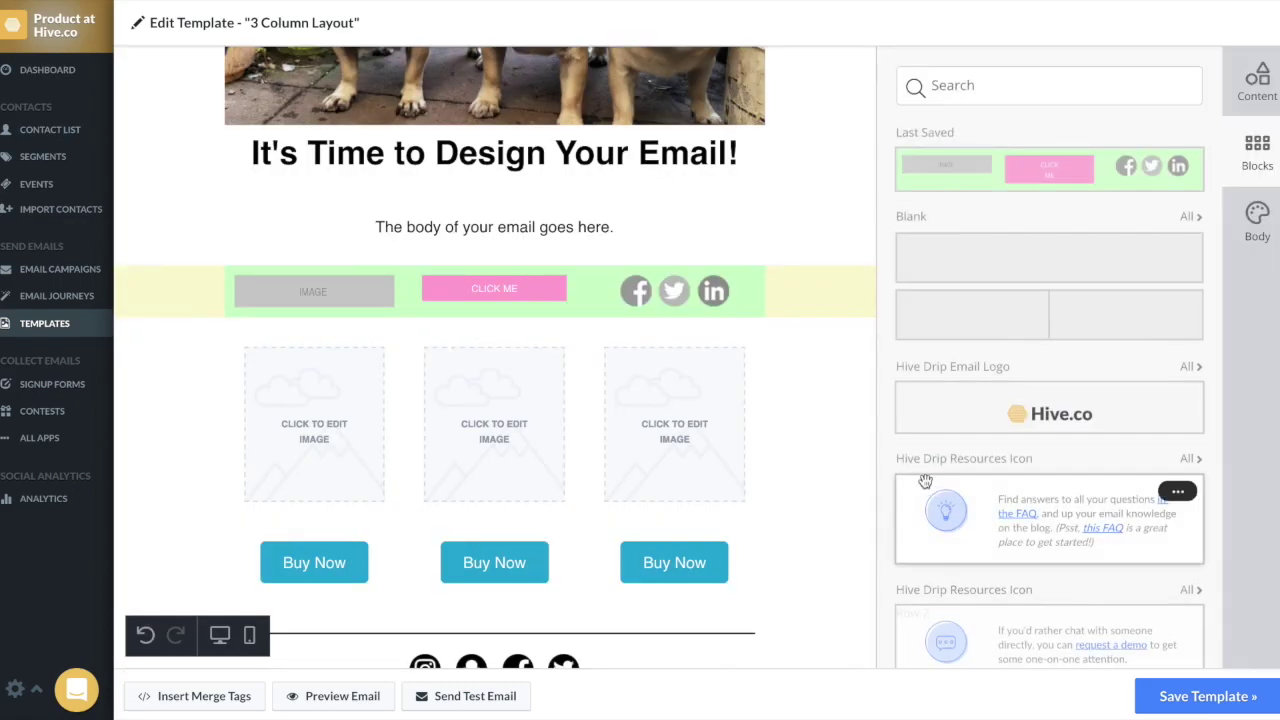
mouse_move(1128, 182)
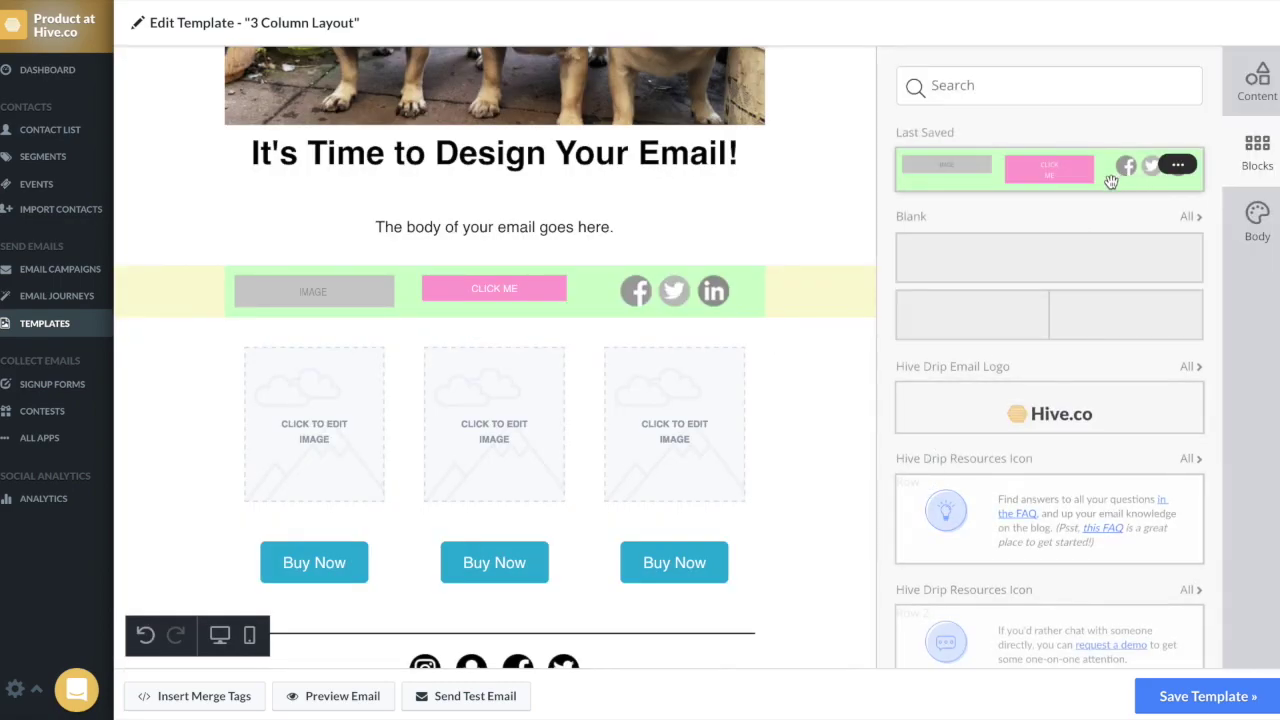
Step: Drop the saved block above the body text and set its social icons to Facebook, Instagram and Vimeo
left_click_drag(1112, 182, 727, 258)
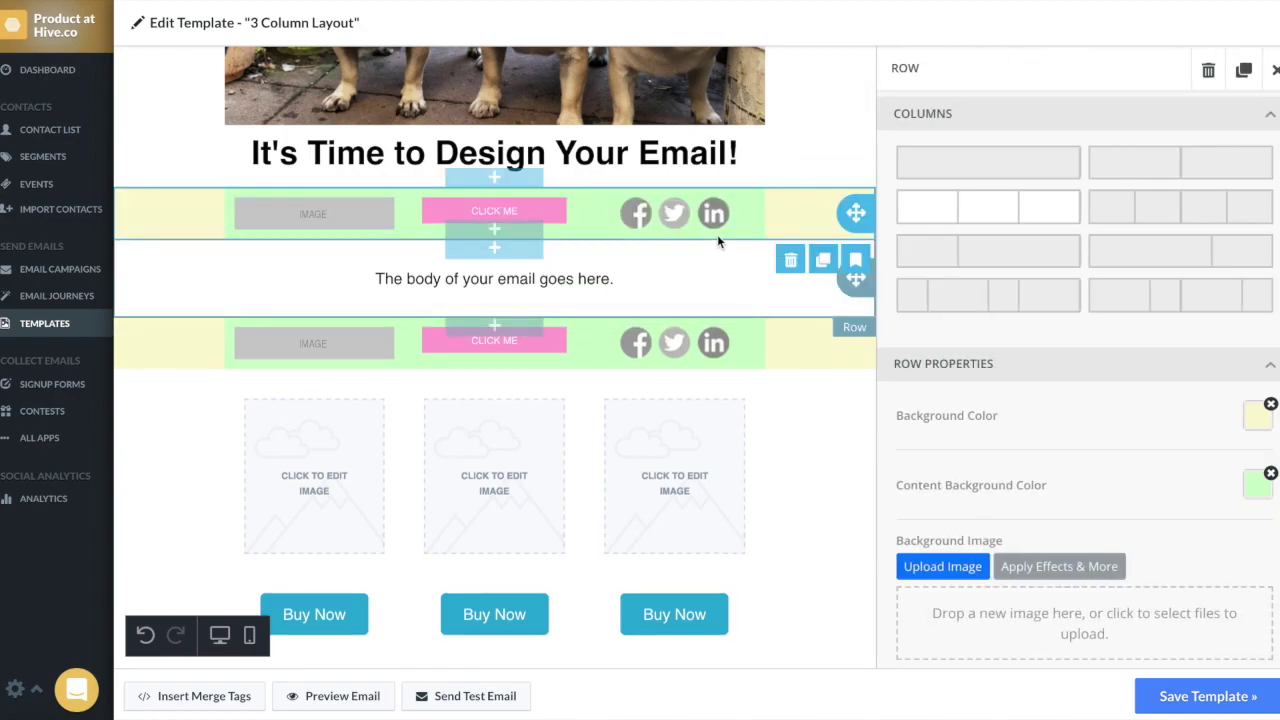
left_click(710, 224)
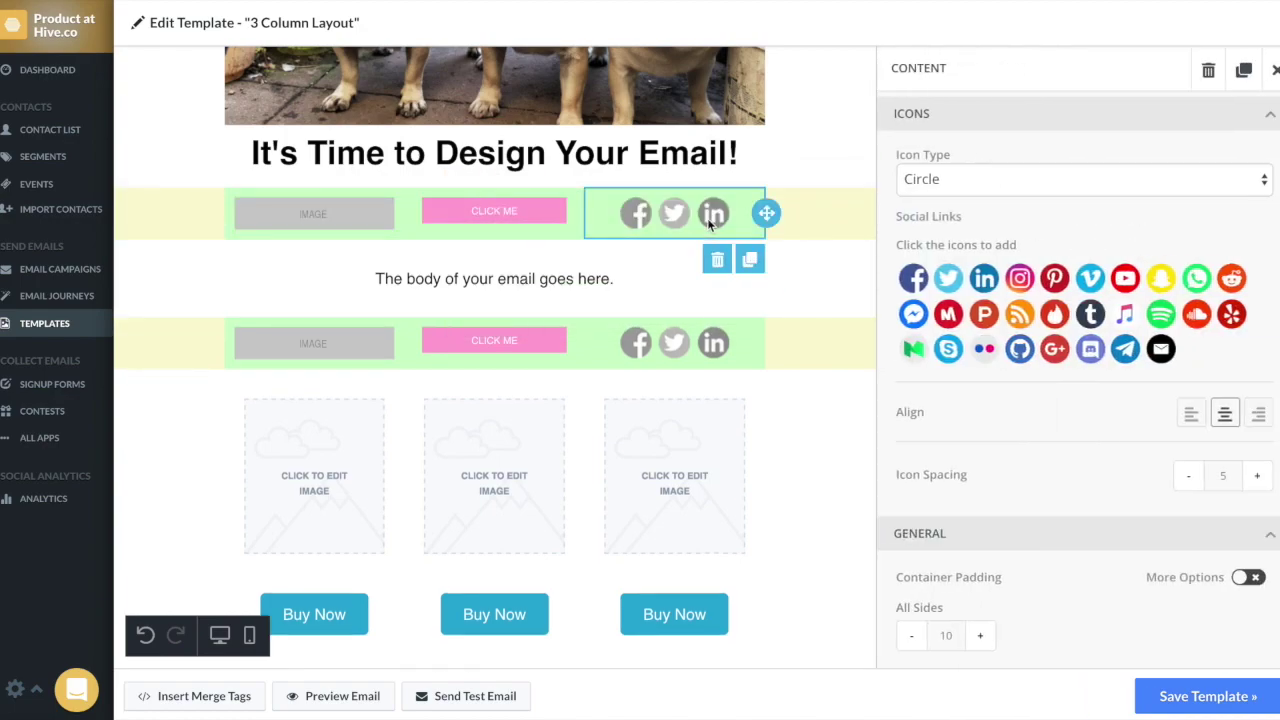
left_click(921, 283)
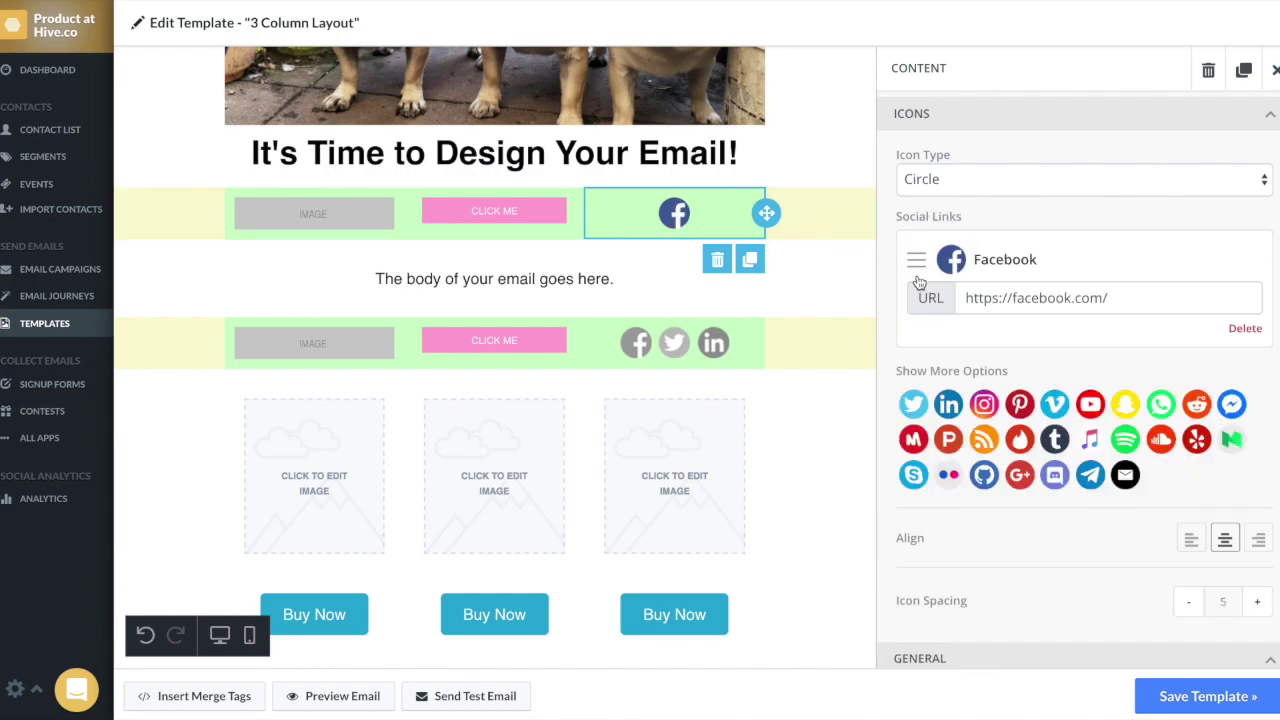
left_click(986, 404)
left_click(1020, 530)
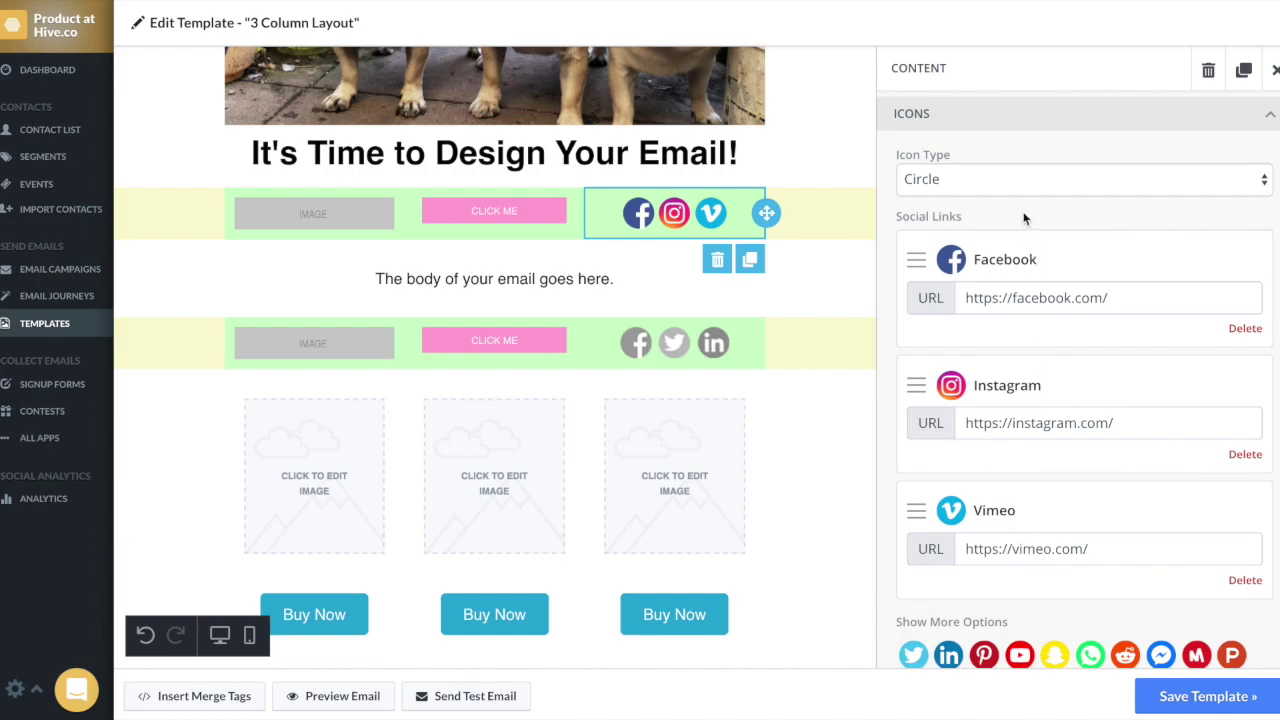
scroll(1023, 214, "down", 4)
scroll(1023, 214, "up", 4)
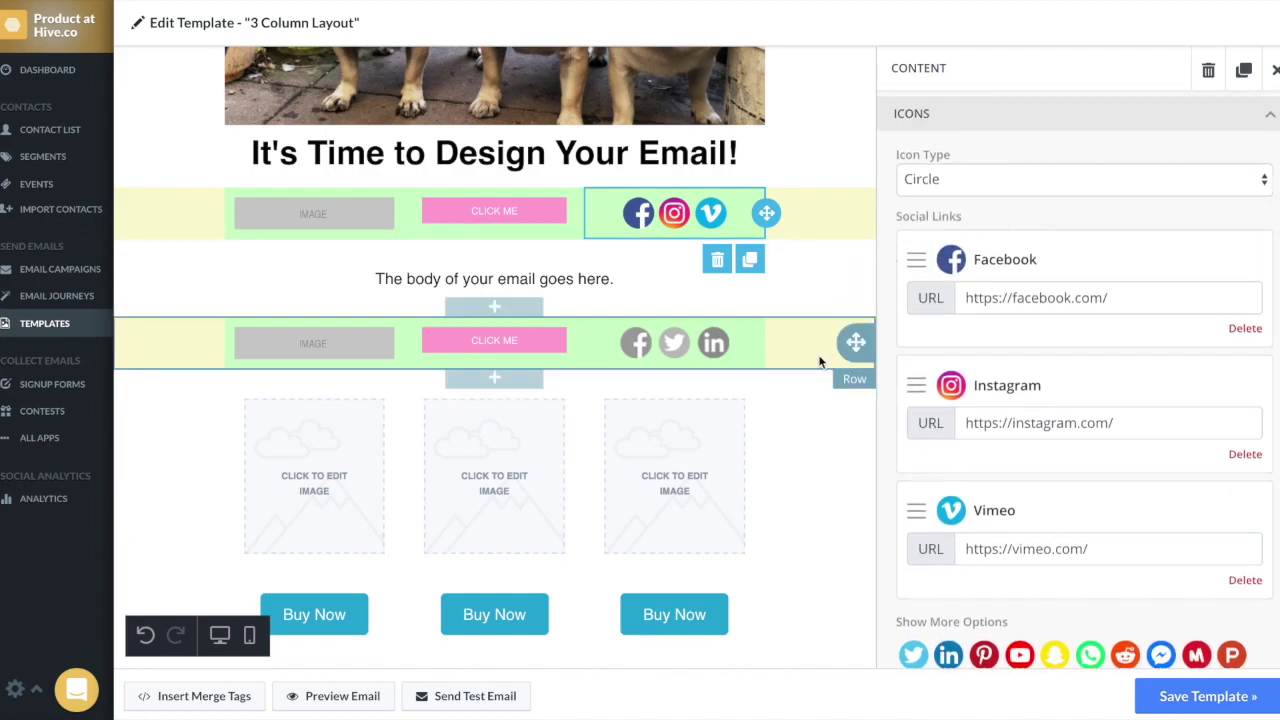
scroll(822, 360, "up", 3)
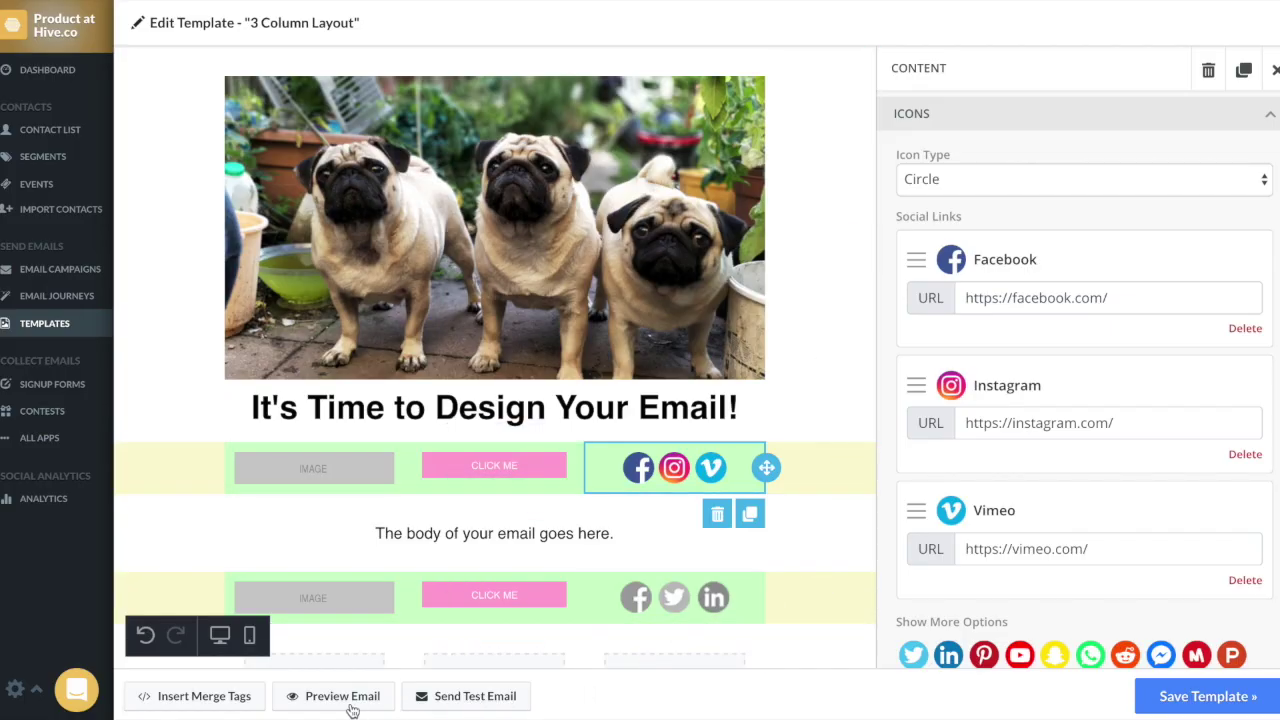
Step: Preview the email on Desktop and then Mobile, scrolling through each view
left_click(340, 700)
left_click(852, 320)
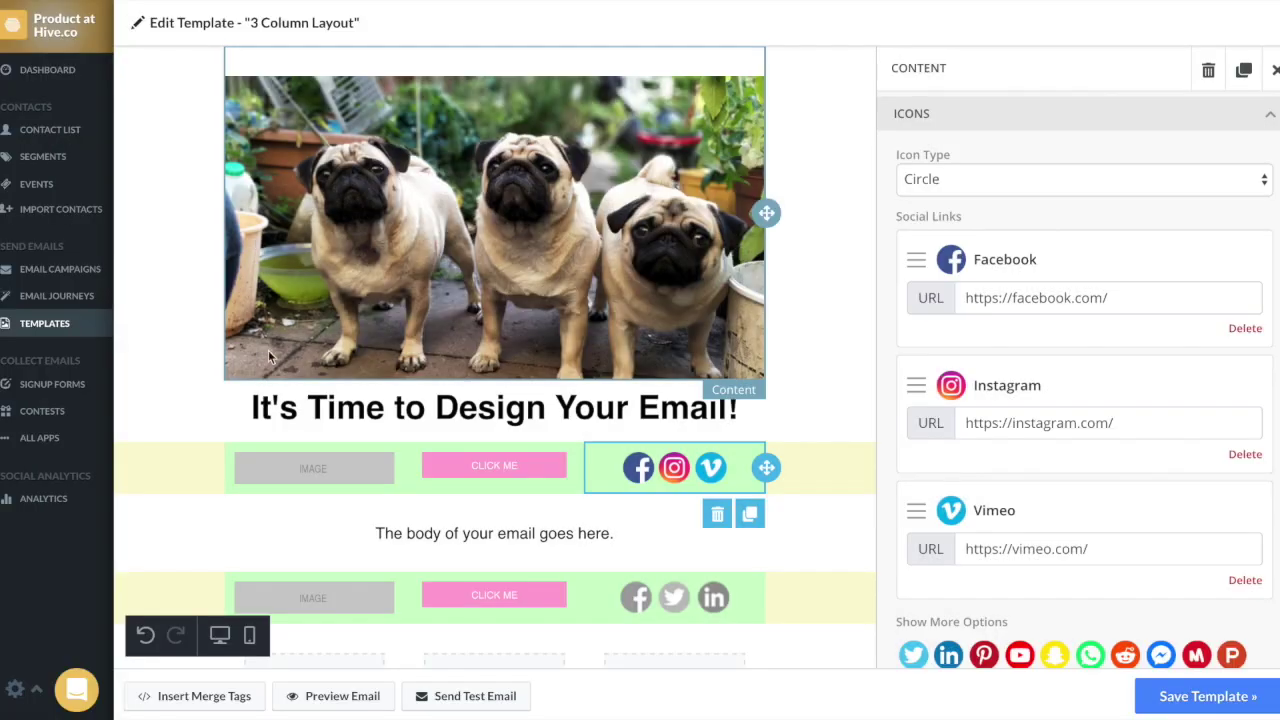
left_click(219, 634)
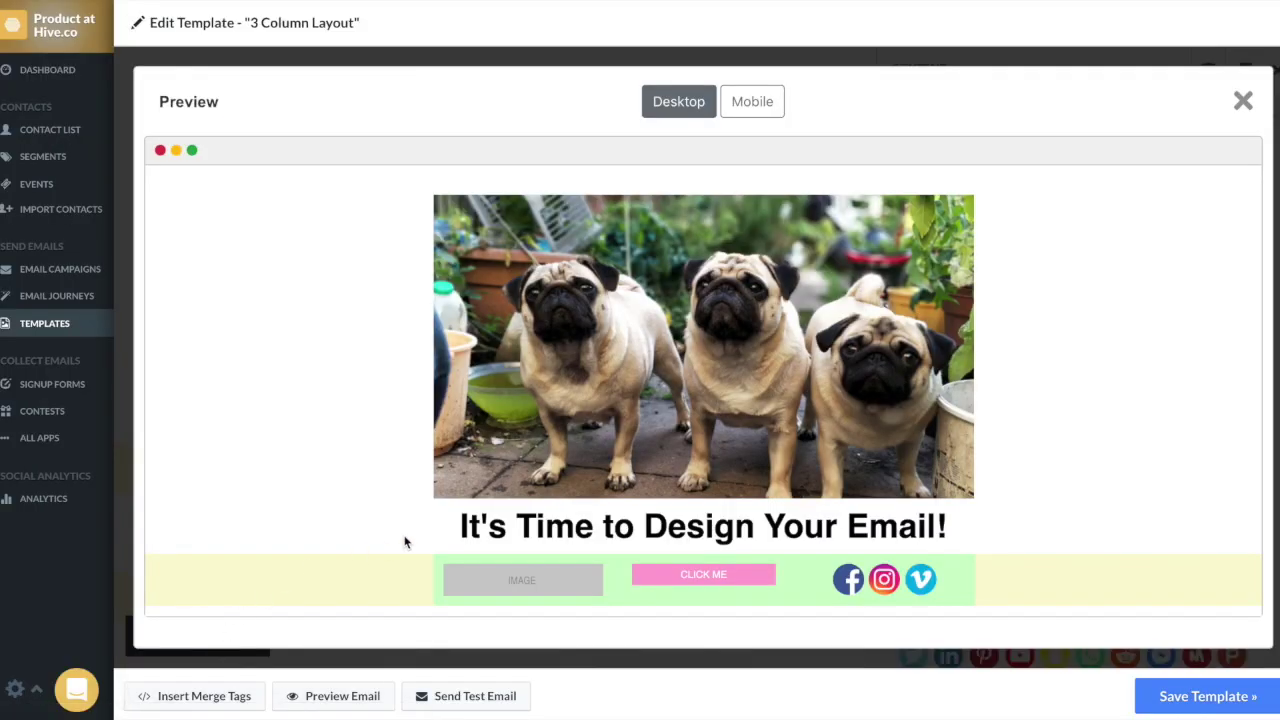
scroll(632, 449, "down", 1)
scroll(632, 445, "down", 3)
scroll(632, 441, "up", 3)
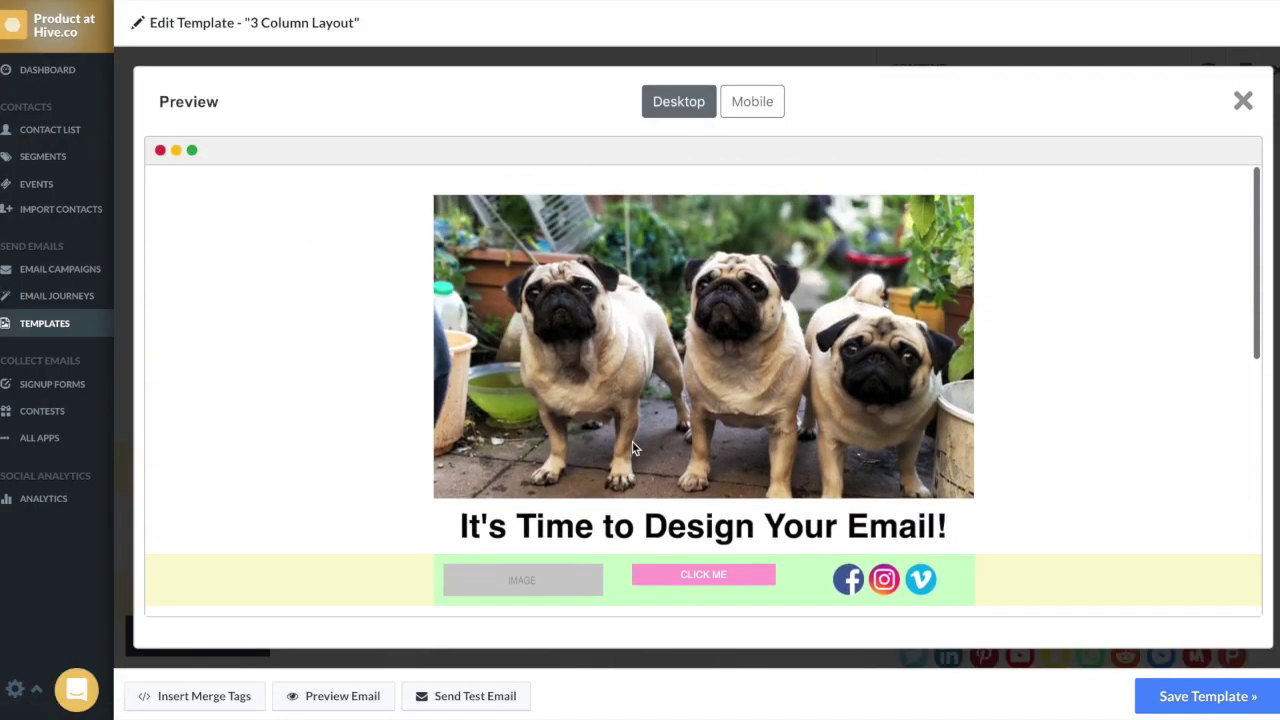
left_click(754, 114)
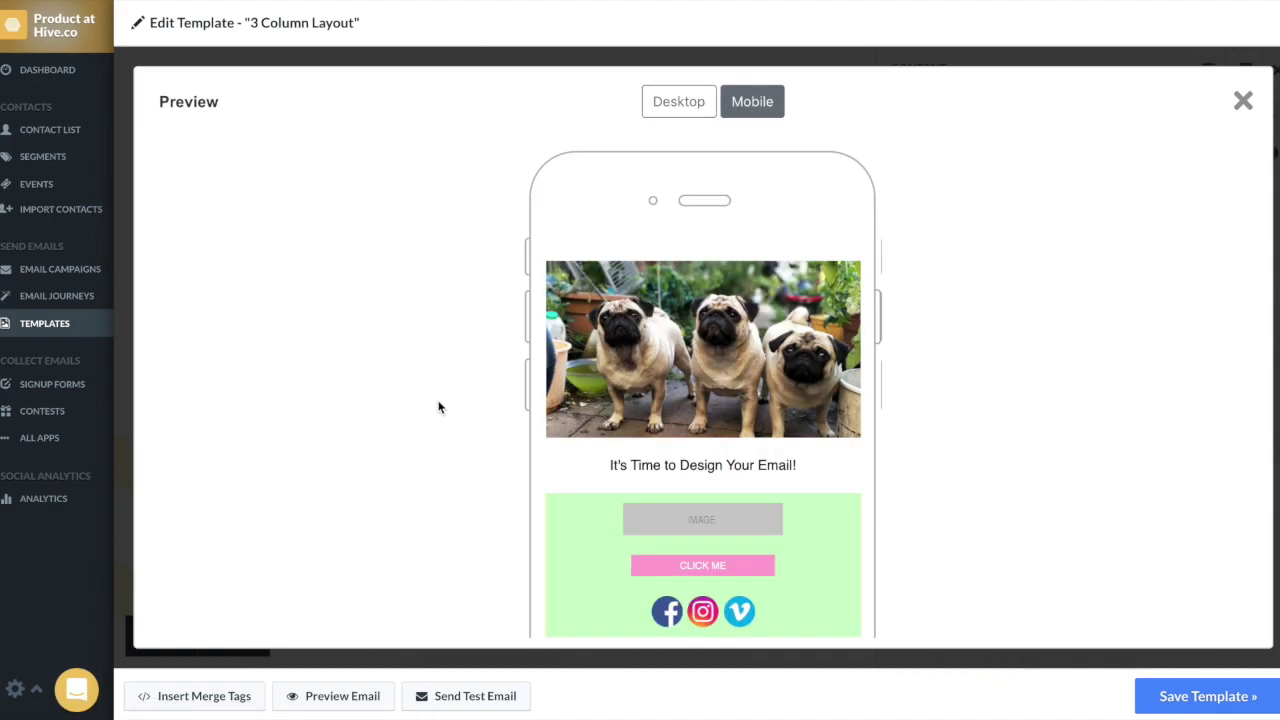
scroll(861, 437, "down", 3)
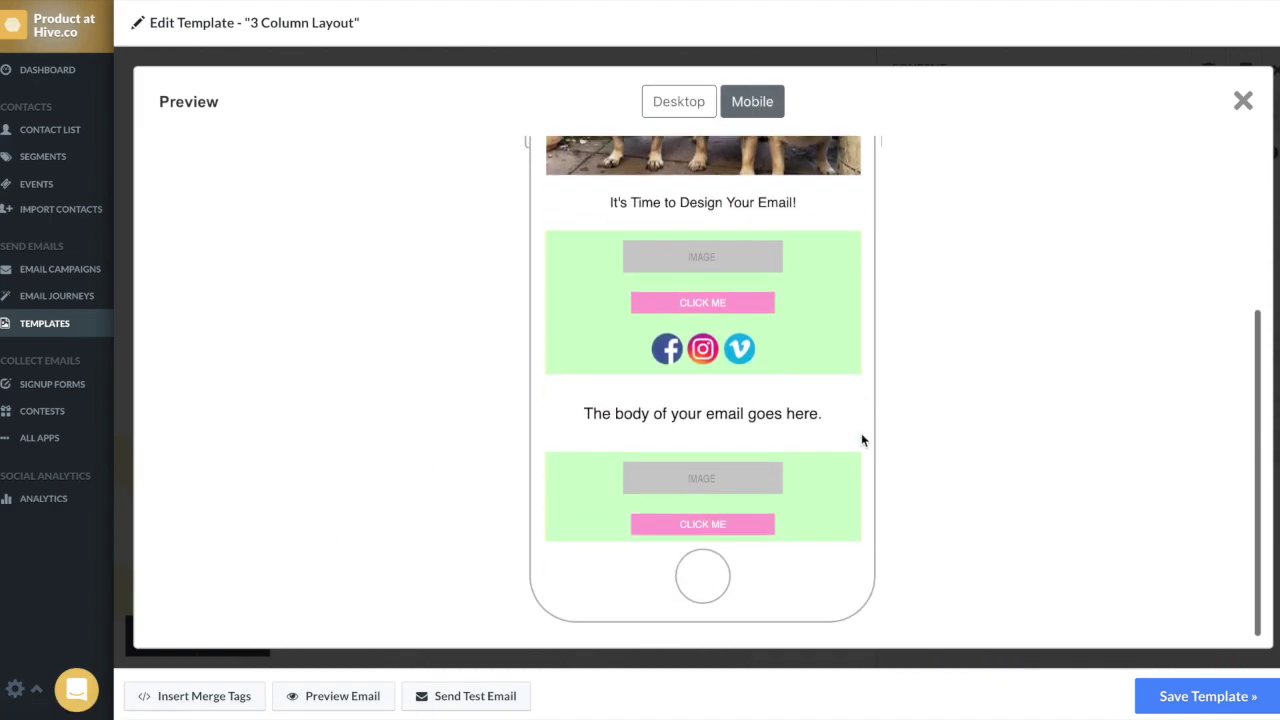
scroll(861, 437, "up", 3)
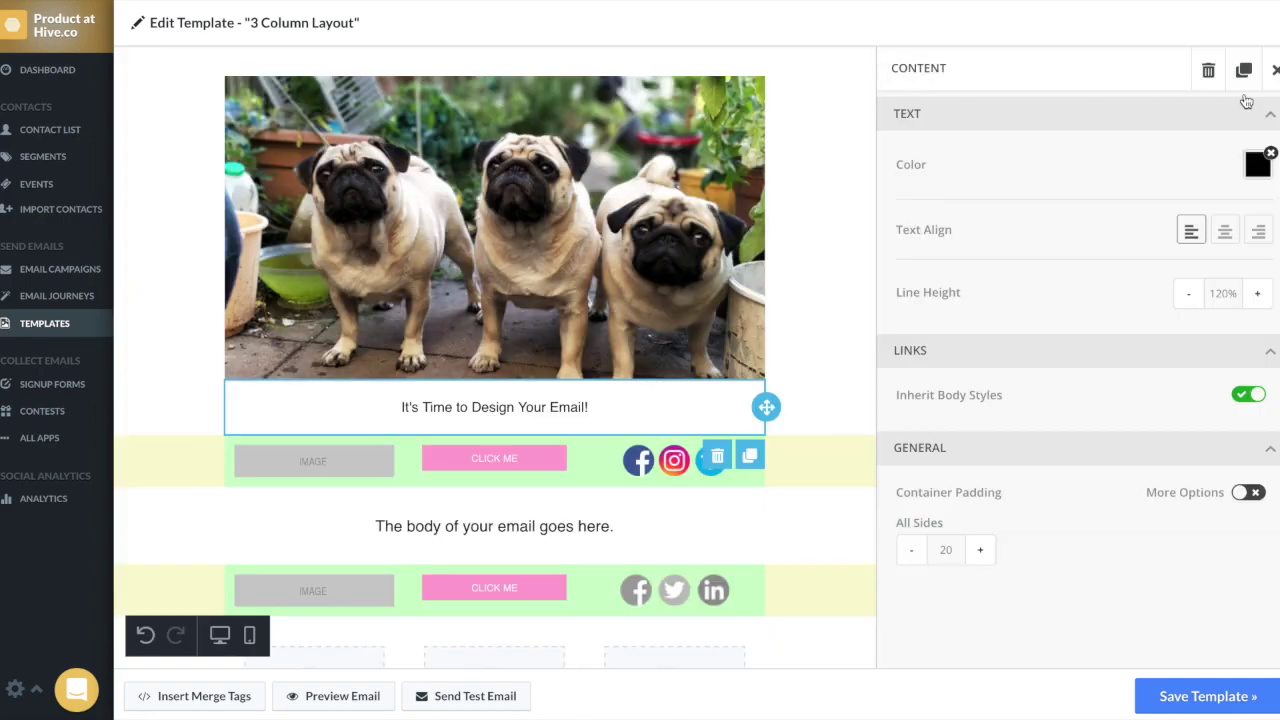
Step: Leave the preview and send a test email, adding a second recipient's e-mail address after a comma
left_click(1243, 101)
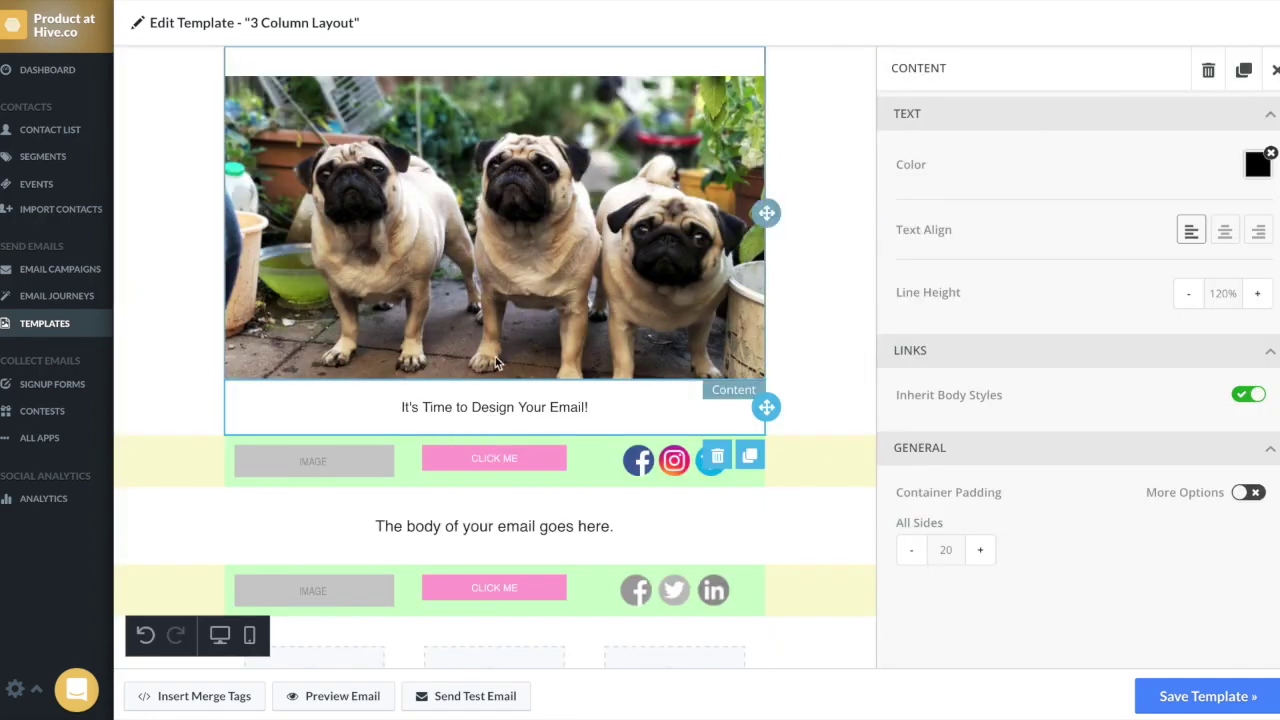
left_click(442, 696)
left_click(589, 141)
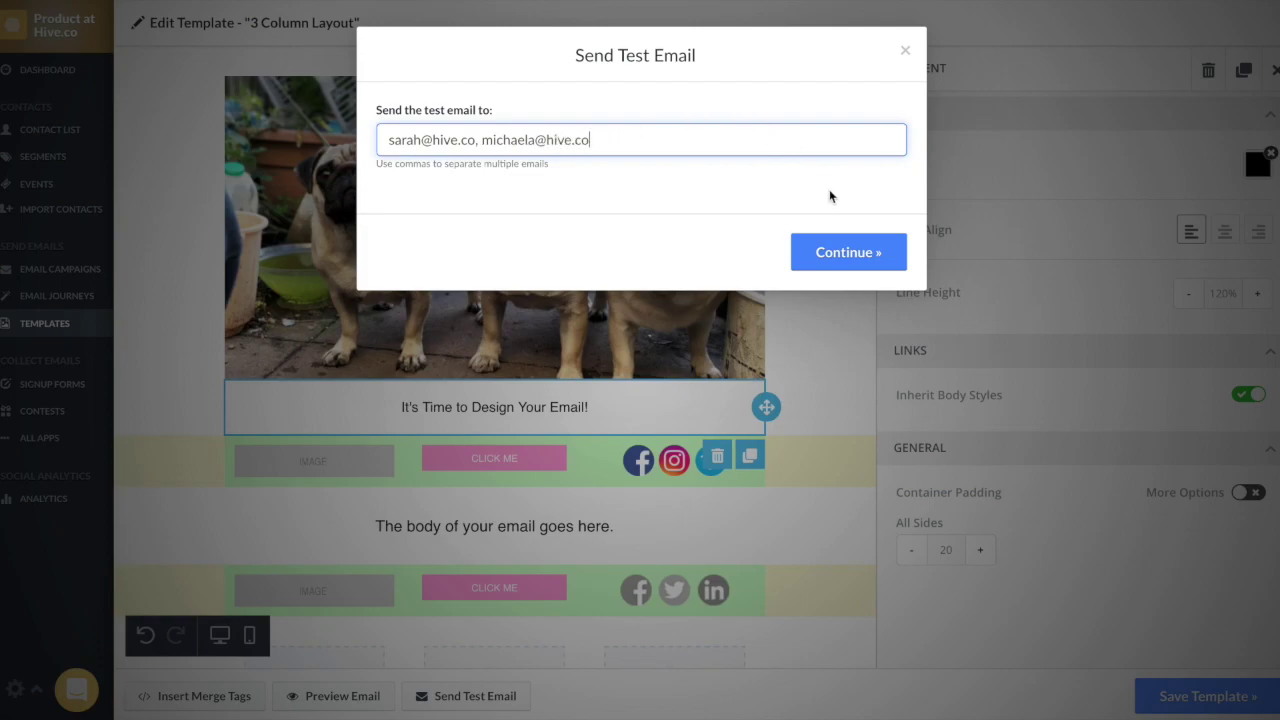
left_click(848, 252)
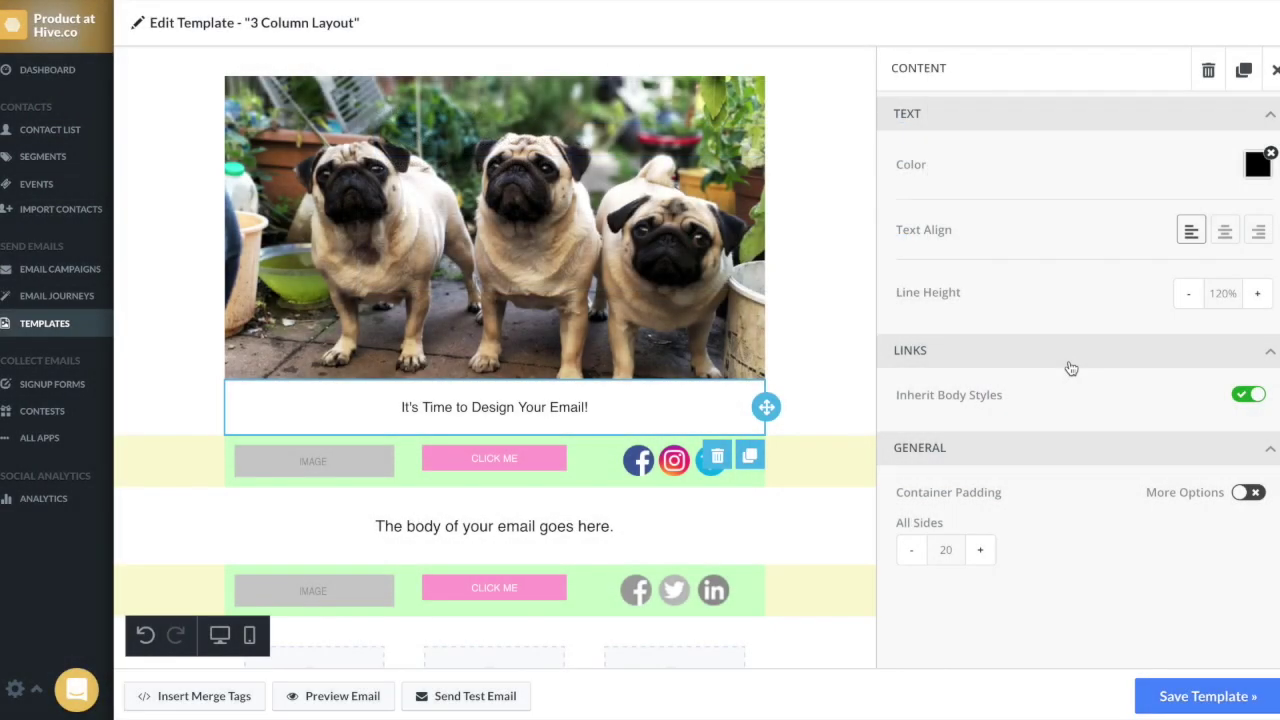
Step: Begin saving the template and enter 'new template' as the new template's name
left_click(1195, 700)
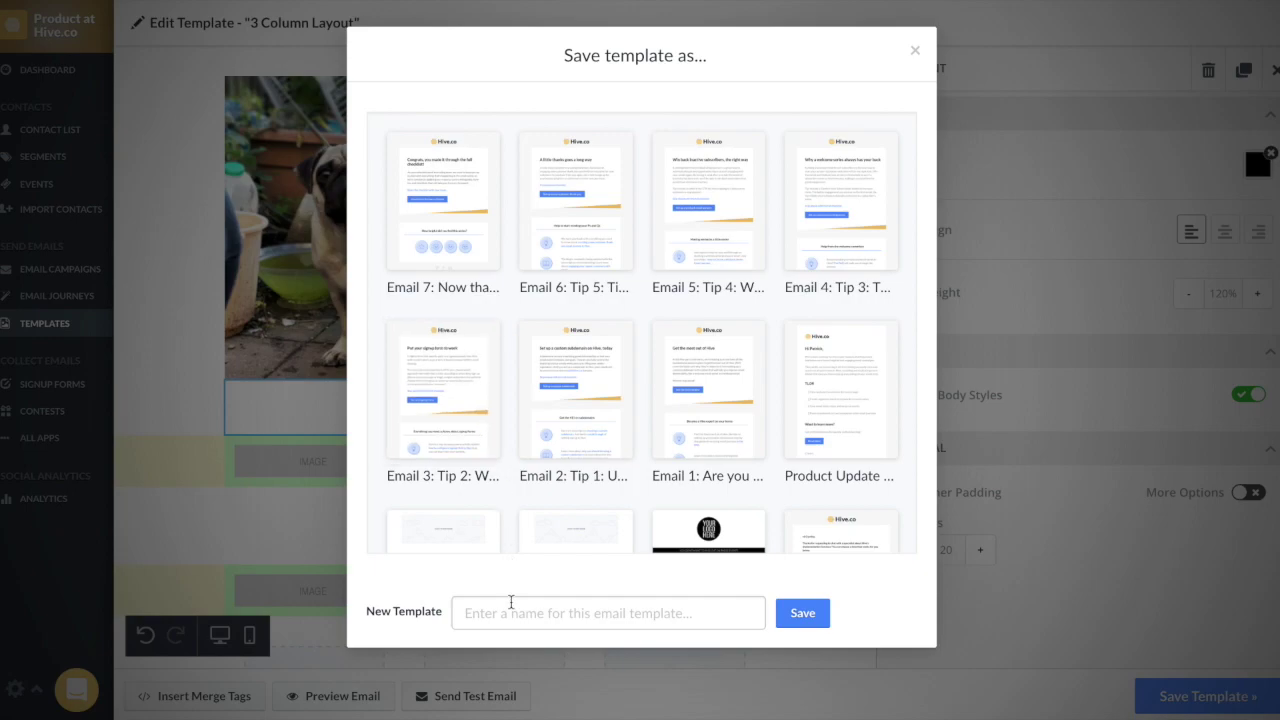
left_click(508, 608)
type("new template")
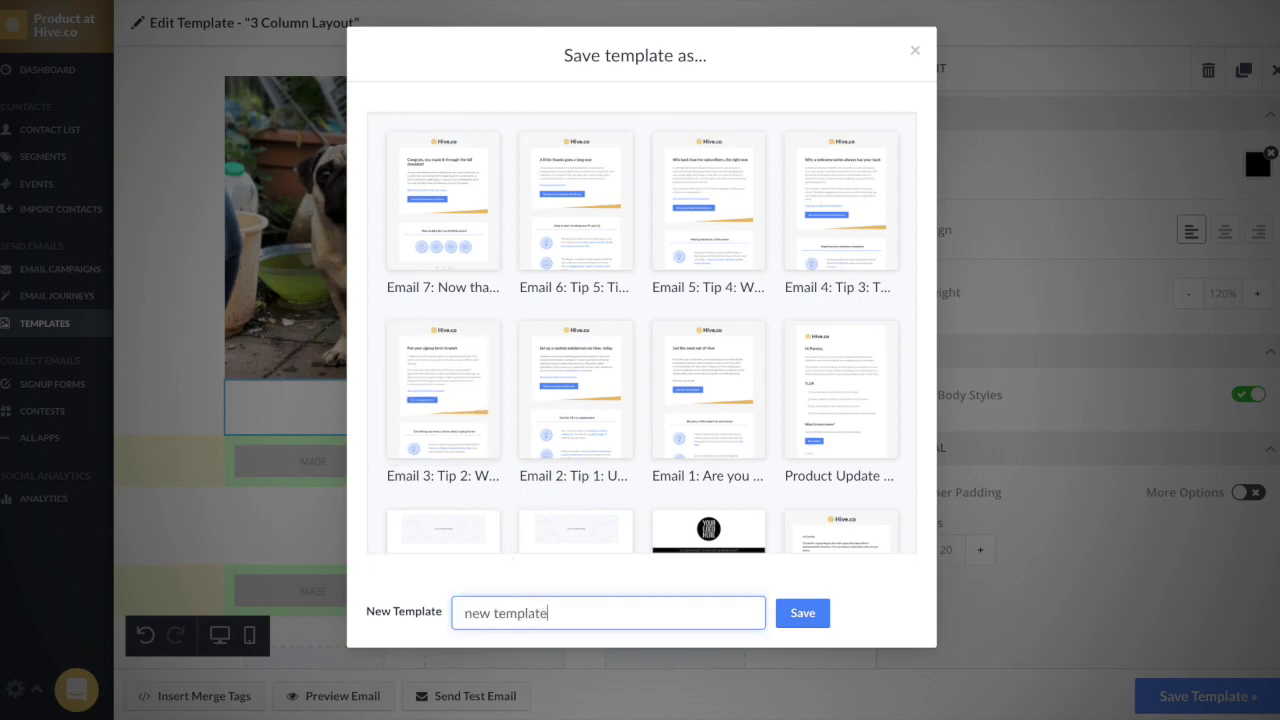